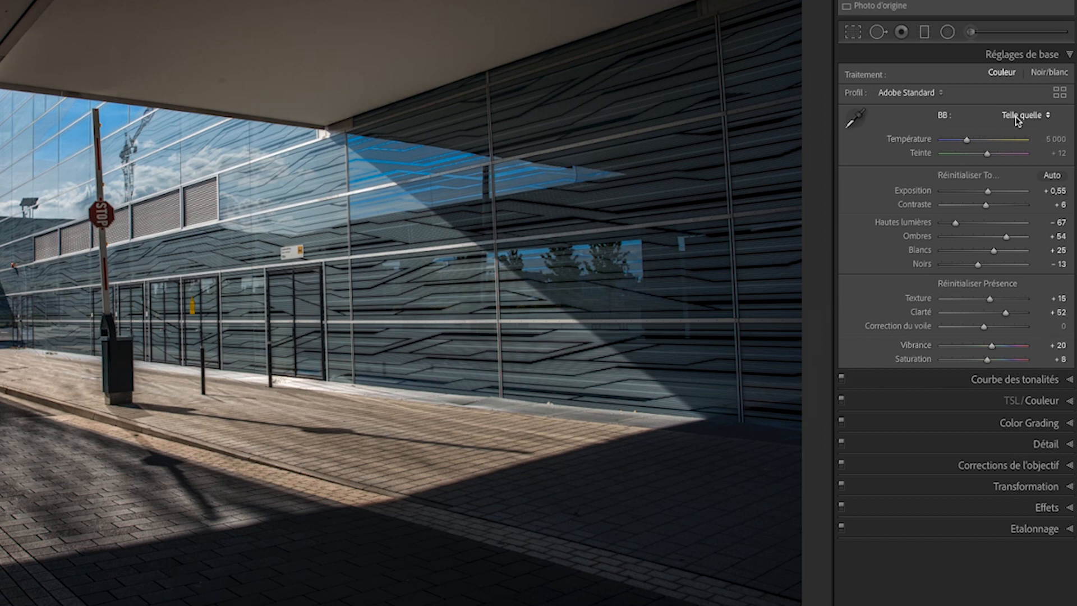
# - Reveal the reset options for the Tonalité and Présence groups, and view the TSL/Couleur sliders
pyautogui.press('alt')
pyautogui.press('alt')
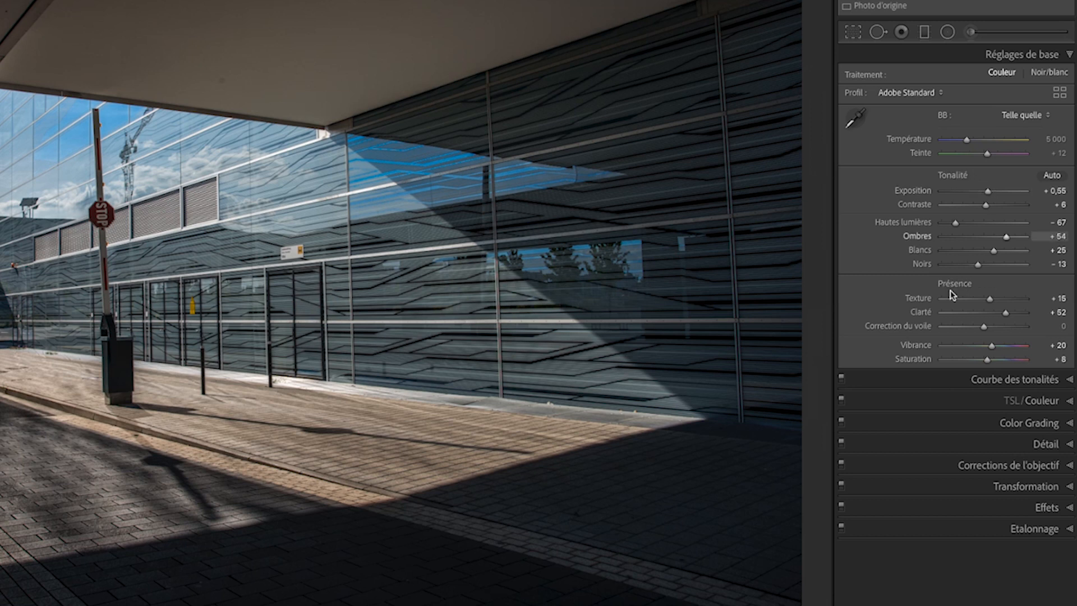
pyautogui.press('alt')
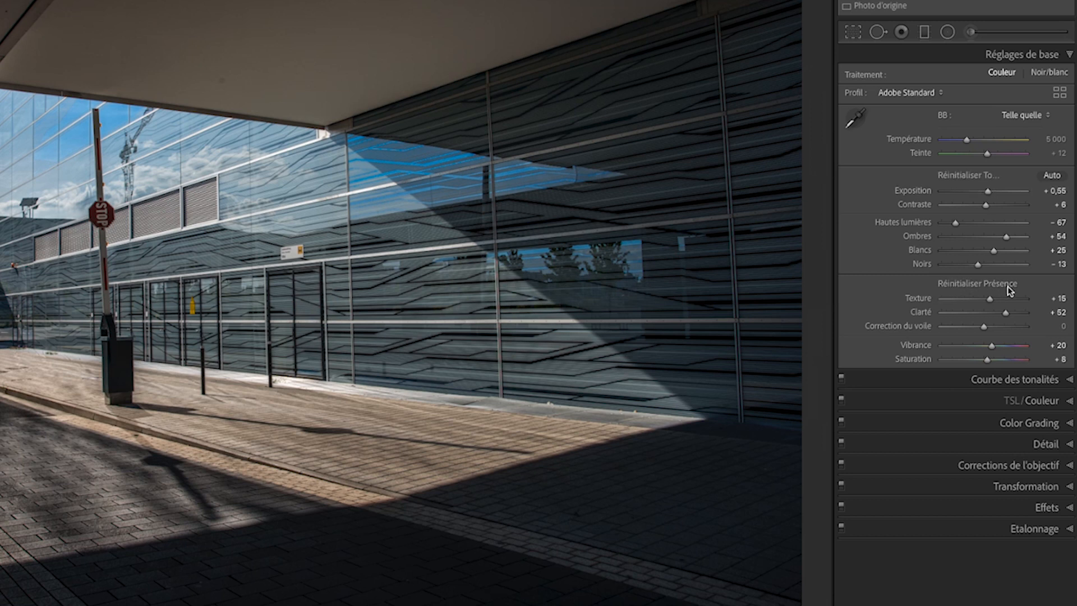
pyautogui.press('alt')
pyautogui.click(1070, 401)
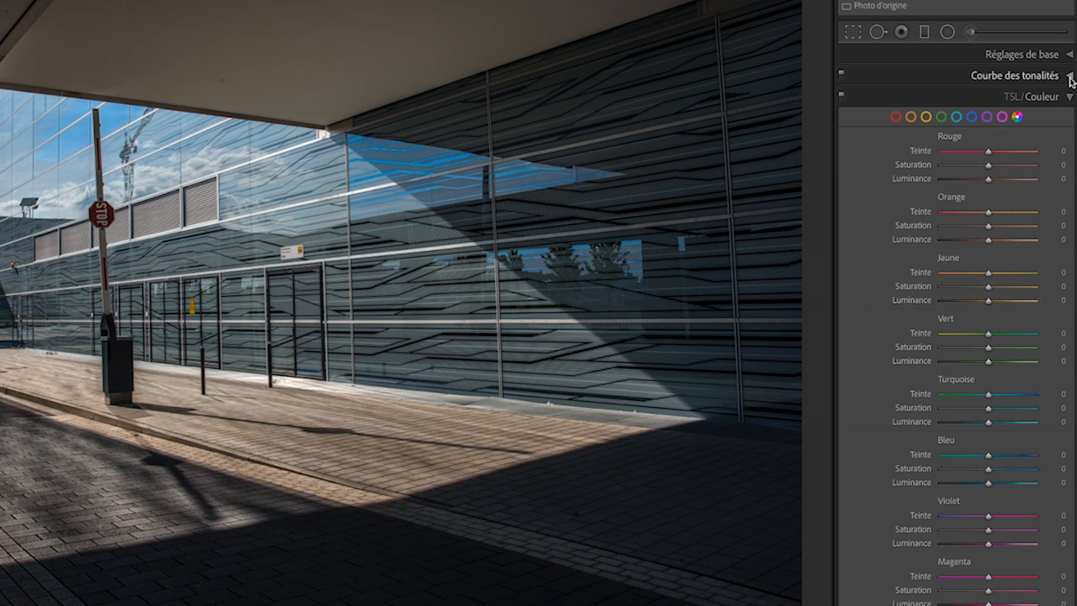
# - Reset Hautes lumières in the basic settings, followed by the entire Tonalité and Présence groups
pyautogui.click(1068, 54)
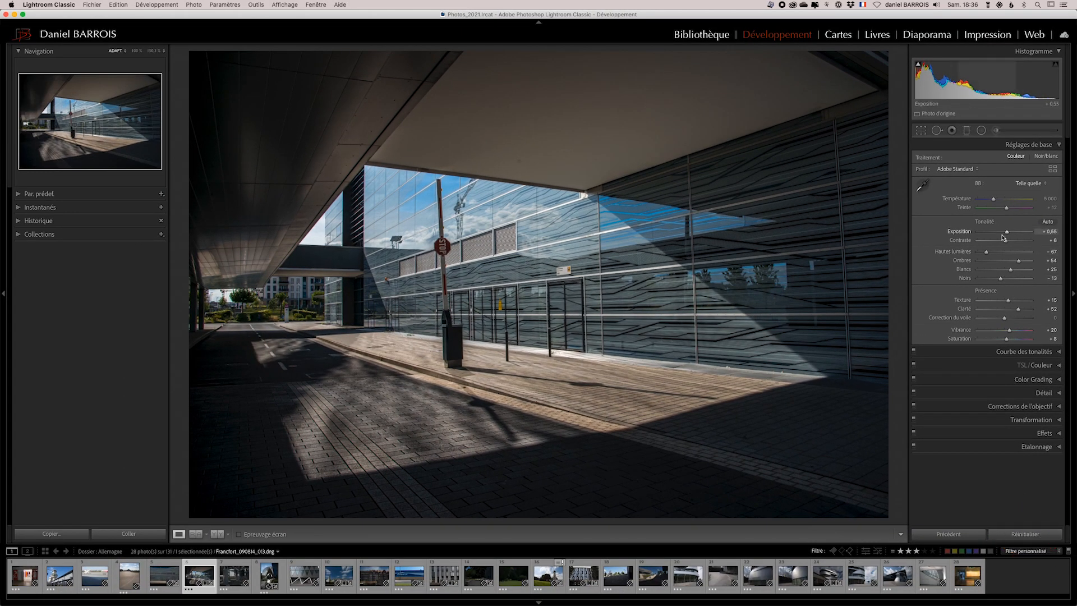
pyautogui.doubleClick(986, 253)
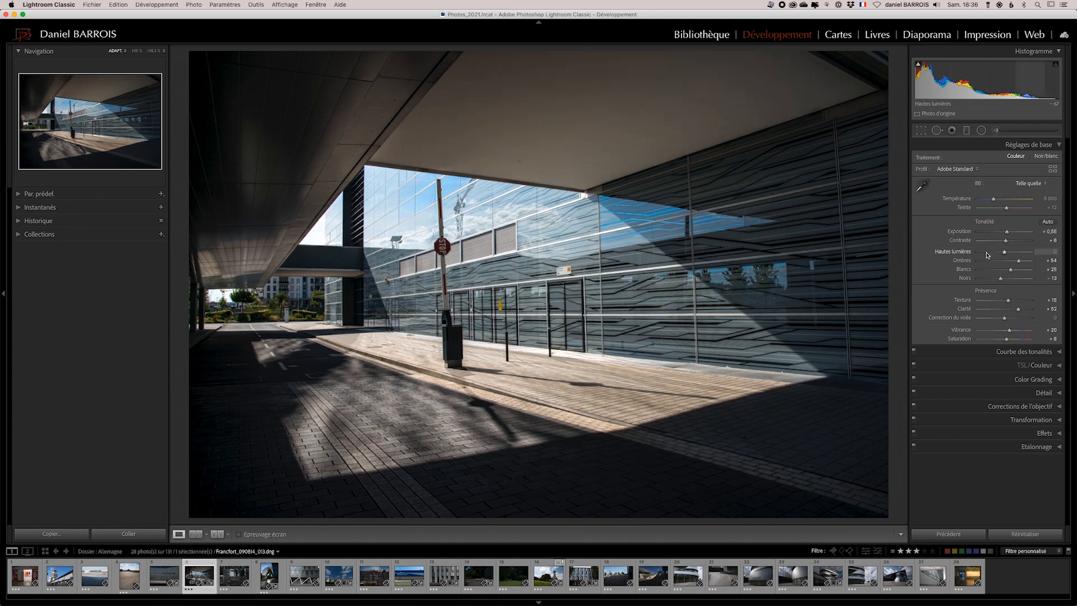
pyautogui.press('alt')
pyautogui.keyDown('alt'); pyautogui.click(1002, 221); pyautogui.keyUp('alt')
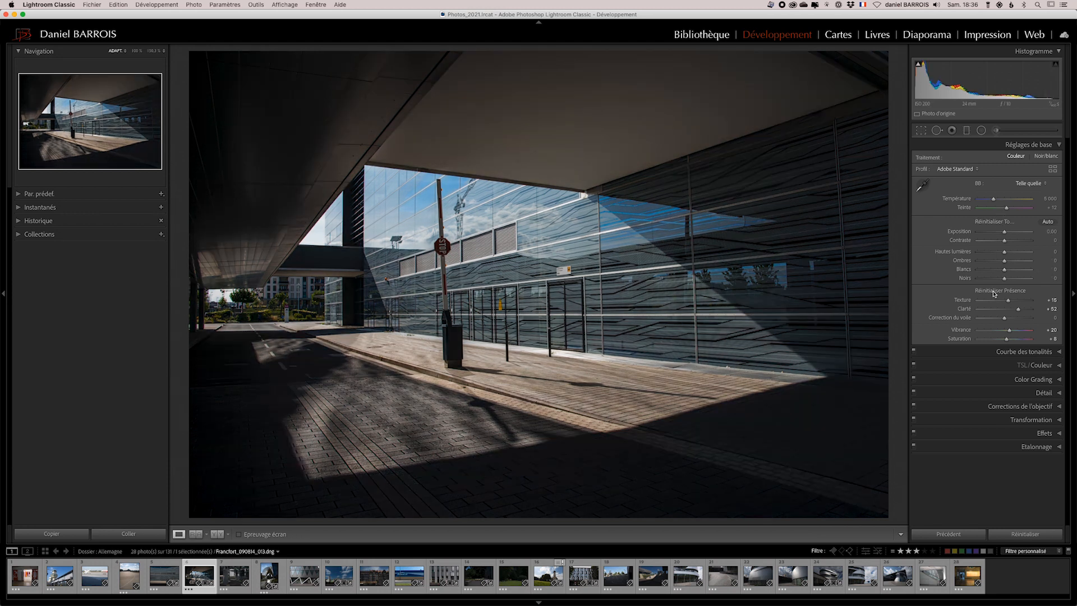
pyautogui.keyDown('alt'); pyautogui.click(993, 291); pyautogui.keyUp('alt')
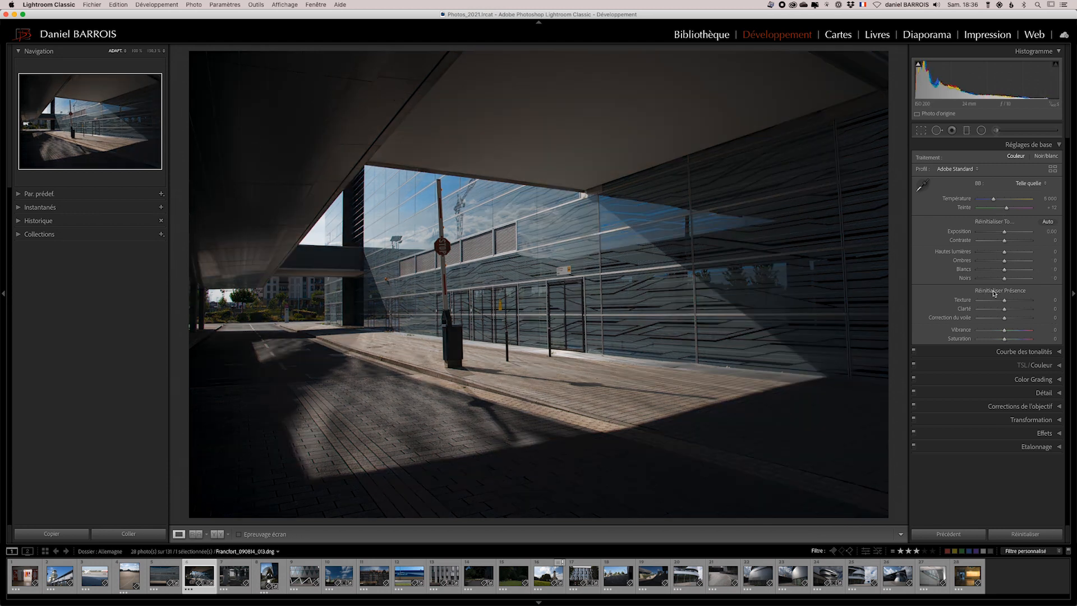
# - Add a point near the middle of the tone curve, at about input 121 and output 122
pyautogui.click(1037, 352)
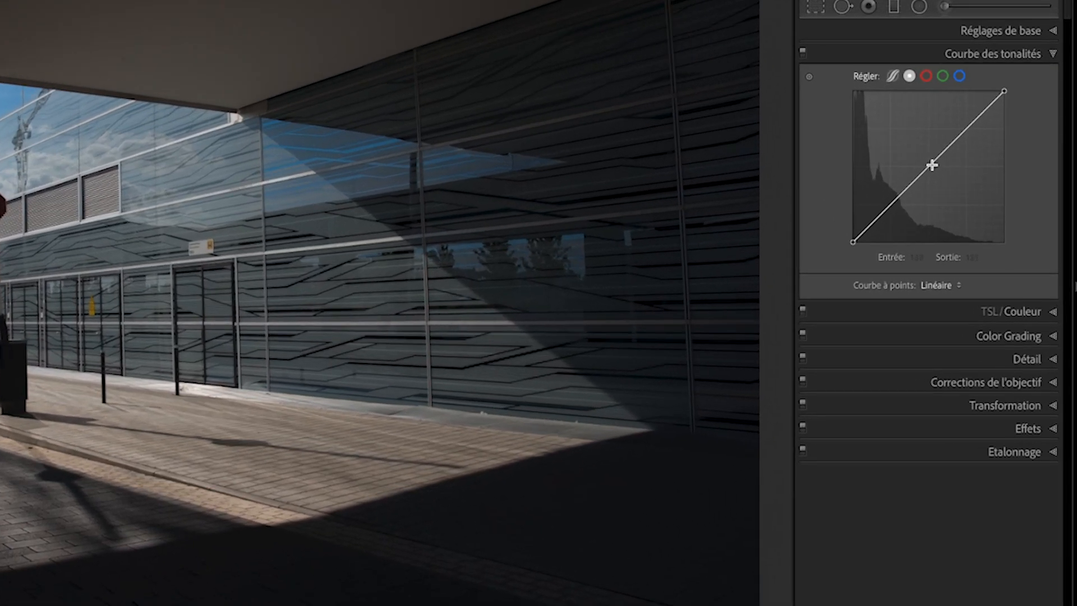
pyautogui.moveTo(932, 164)
pyautogui.mouseDown()
pyautogui.moveTo(913, 140)
pyautogui.moveTo(954, 180)
pyautogui.moveTo(910, 127)
pyautogui.moveTo(974, 187)
pyautogui.moveTo(918, 125)
pyautogui.moveTo(937, 144)
pyautogui.moveTo(981, 109)
pyautogui.moveTo(969, 96)
pyautogui.moveTo(992, 125)
pyautogui.moveTo(972, 107)
pyautogui.moveTo(981, 110)
pyautogui.moveTo(924, 172)
pyautogui.moveTo(937, 137)
pyautogui.moveTo(944, 142)
pyautogui.moveTo(924, 169)
pyautogui.mouseUp()
pyautogui.press('alt')
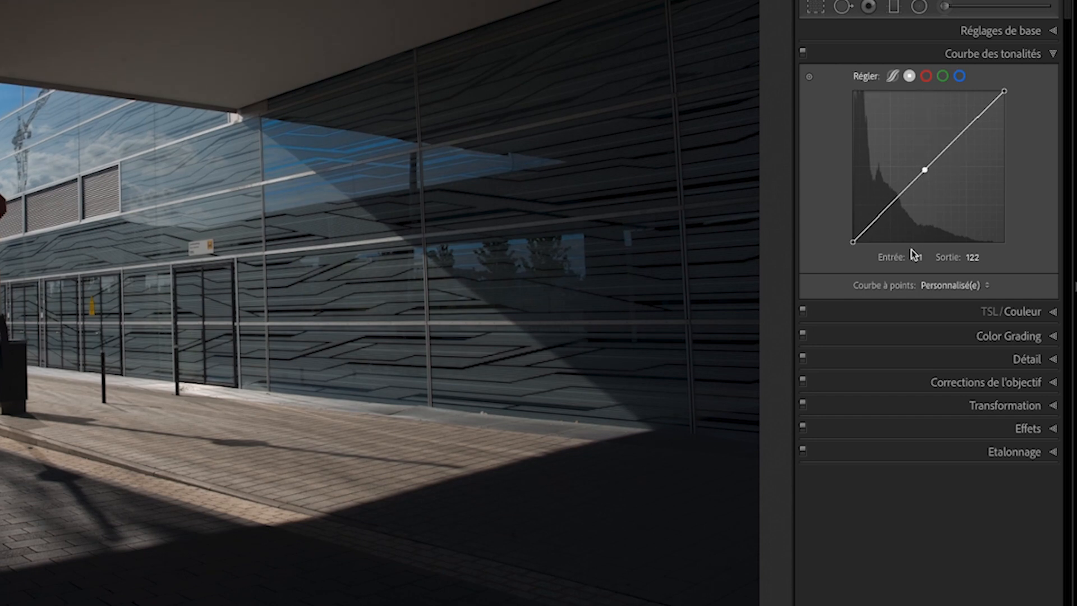
# - Try resizing the crop frame from the photo's upper-right corner with the Original aspect, and leave the crop tool
pyautogui.click(815, 8)
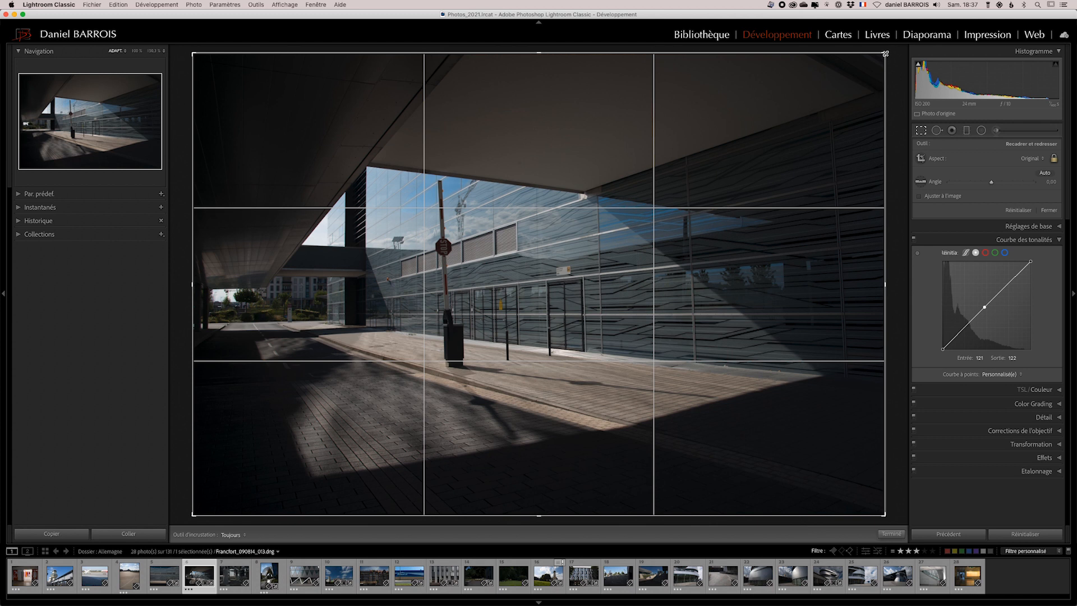
pyautogui.moveTo(885, 54); pyautogui.dragTo(925, 51)
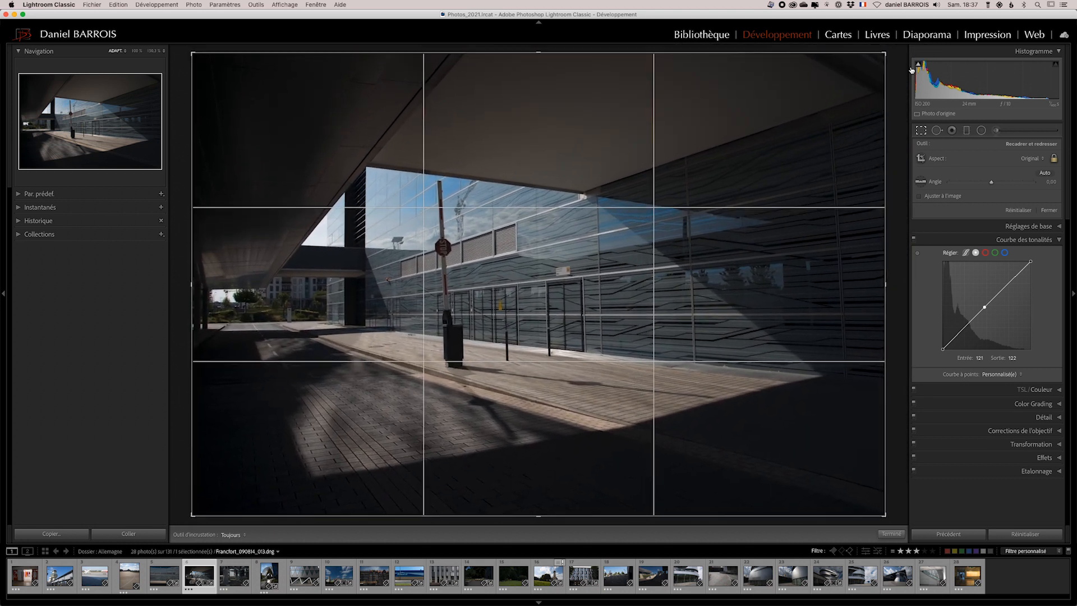
pyautogui.click(920, 131)
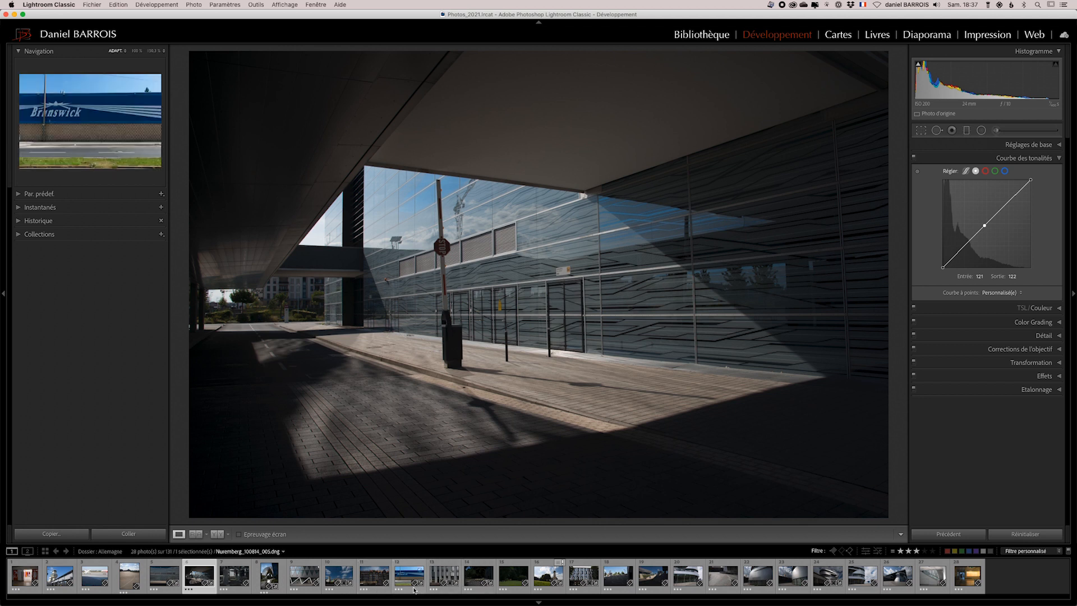
# - Retouch a small spot on the asphalt in Nuremberg_100814_007.dng in Corriger mode, and remove that correction again
pyautogui.click(475, 579)
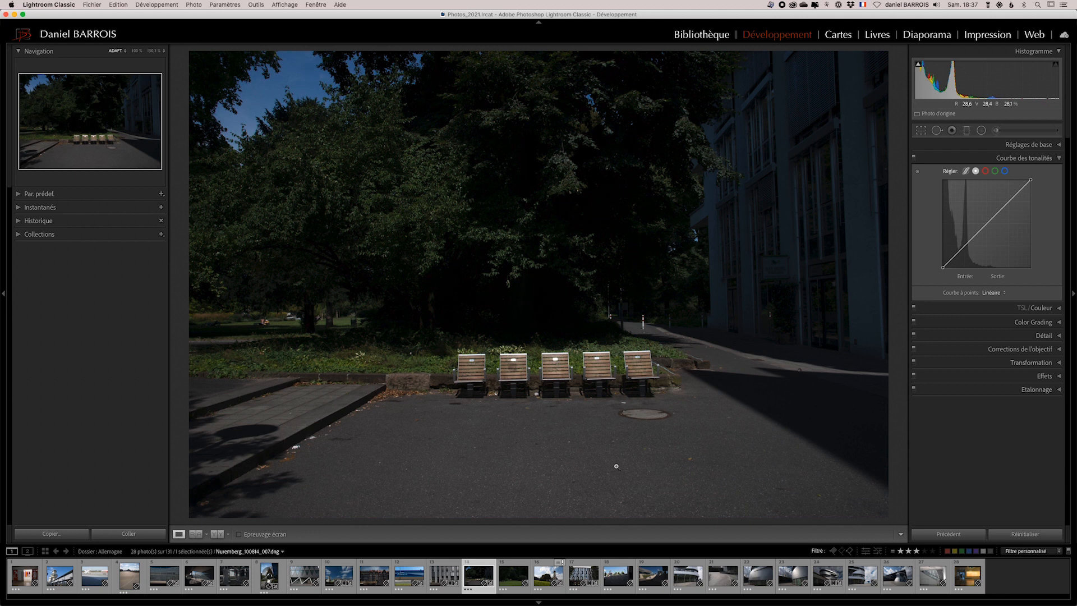
pyautogui.click(936, 130)
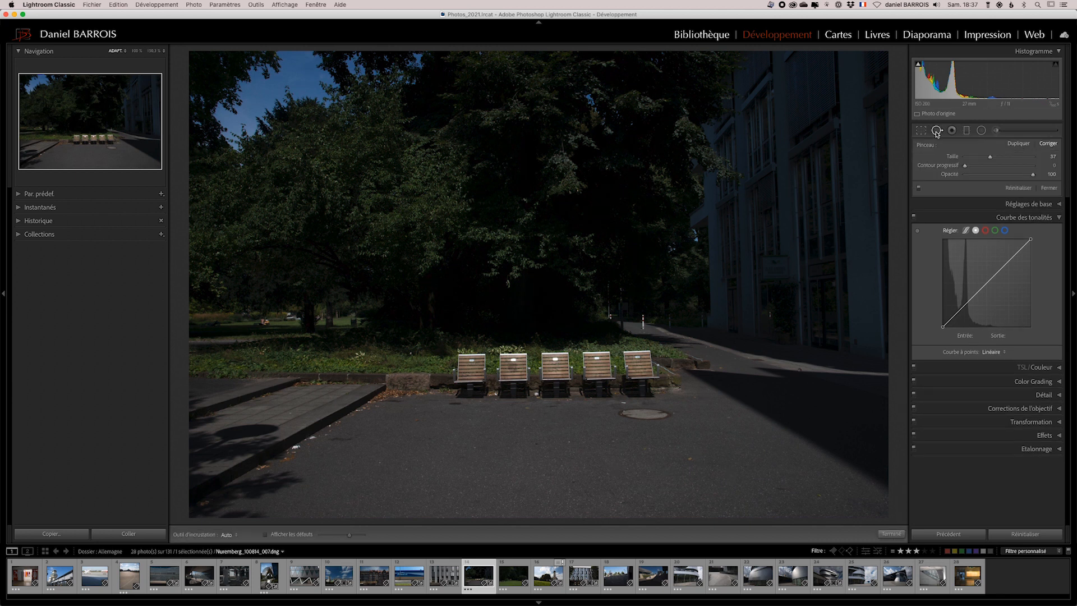
pyautogui.moveTo(689, 456); pyautogui.dragTo(690, 458)
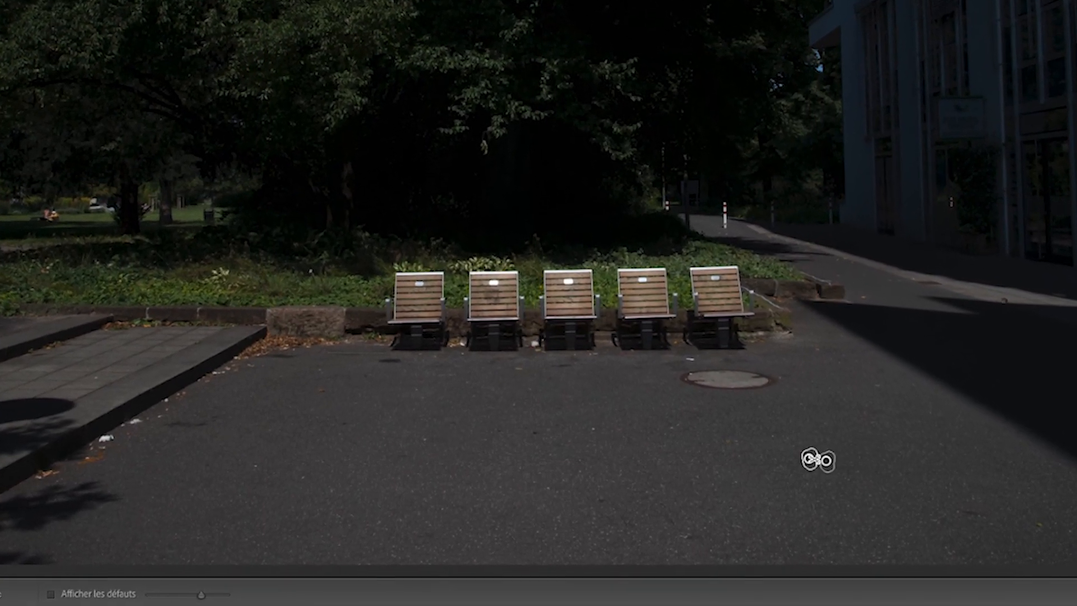
pyautogui.keyDown('alt'); pyautogui.click(839, 459); pyautogui.keyUp('alt')
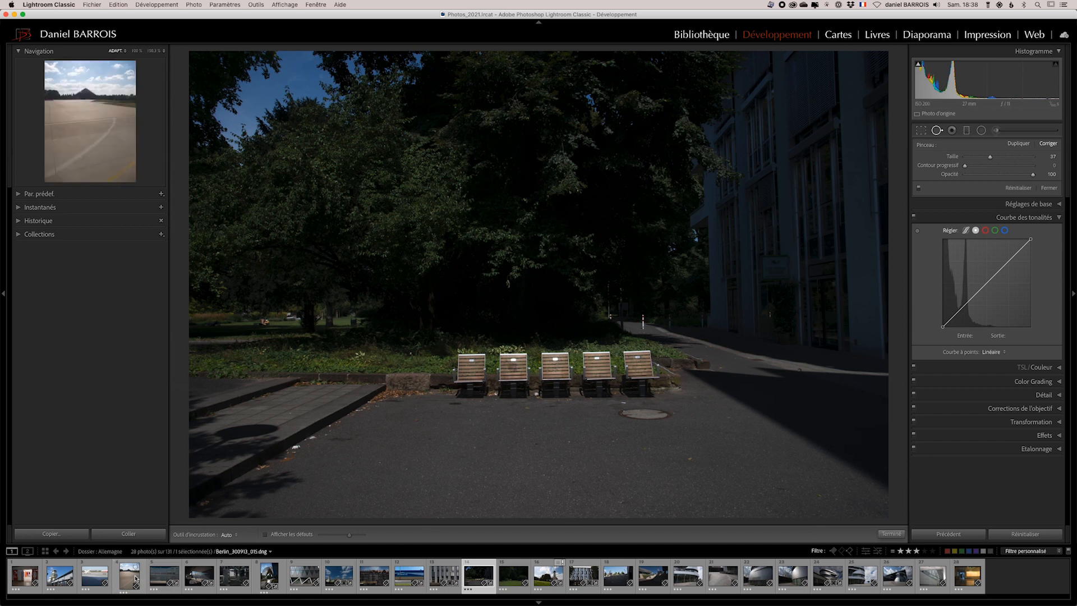
# - Add a graduated filter over the sky of Berlin_300913_007.dng with temperature −20, exposure −1,52 and saturation 38
pyautogui.click(96, 576)
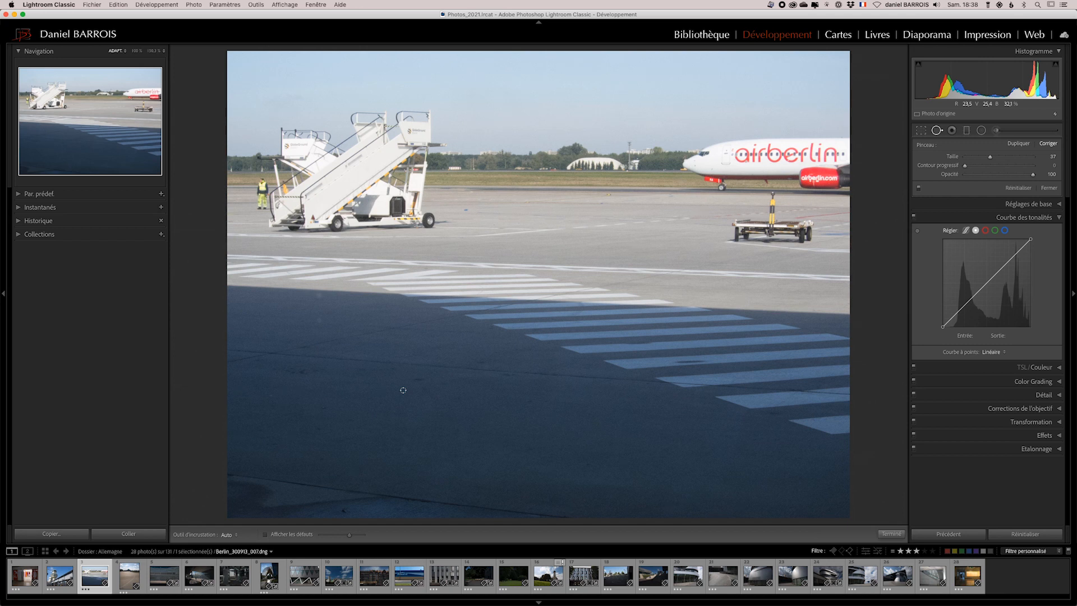
pyautogui.click(967, 131)
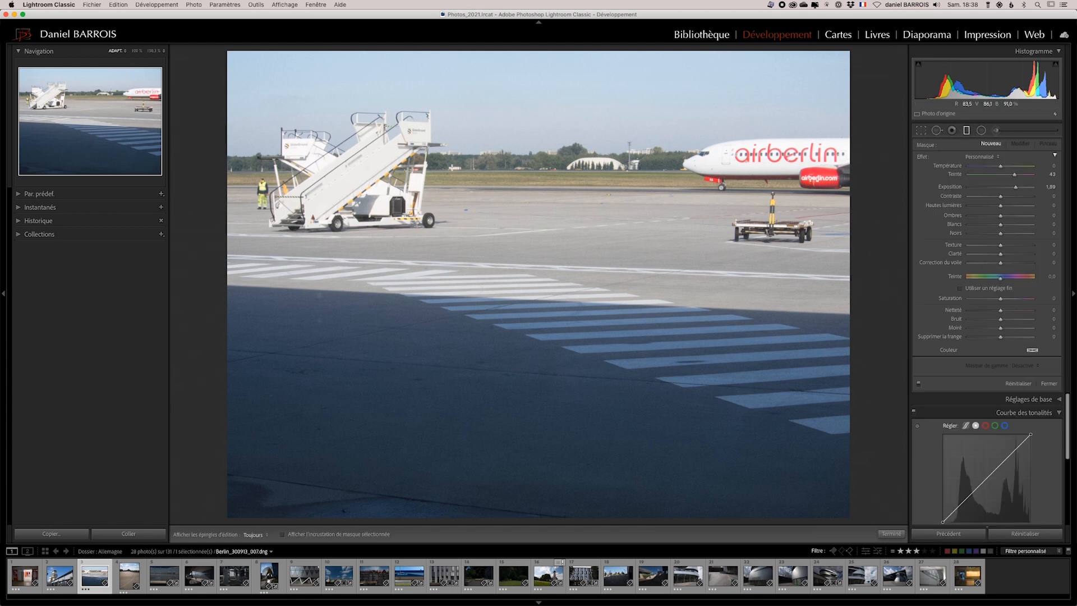
pyautogui.moveTo(528, 55); pyautogui.dragTo(533, 291)
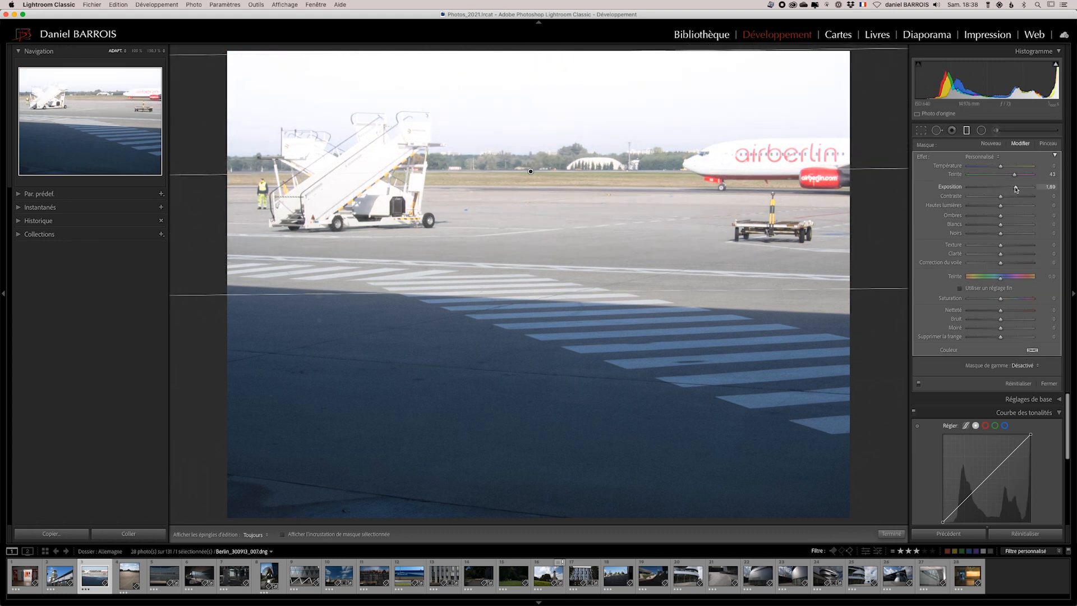
pyautogui.moveTo(1015, 187); pyautogui.dragTo(992, 166)
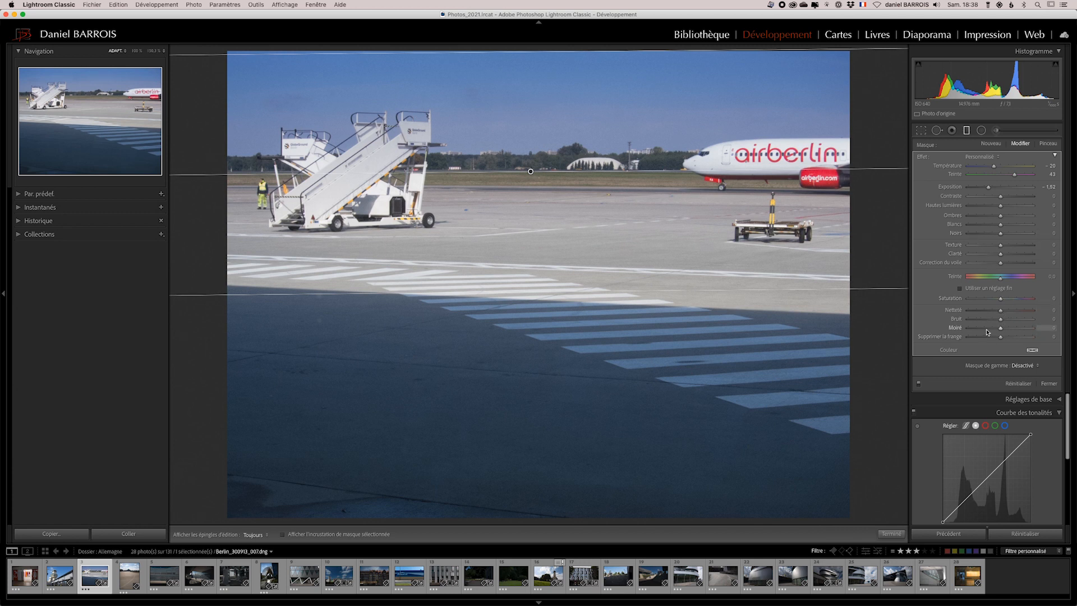
pyautogui.moveTo(1007, 299); pyautogui.dragTo(1013, 299)
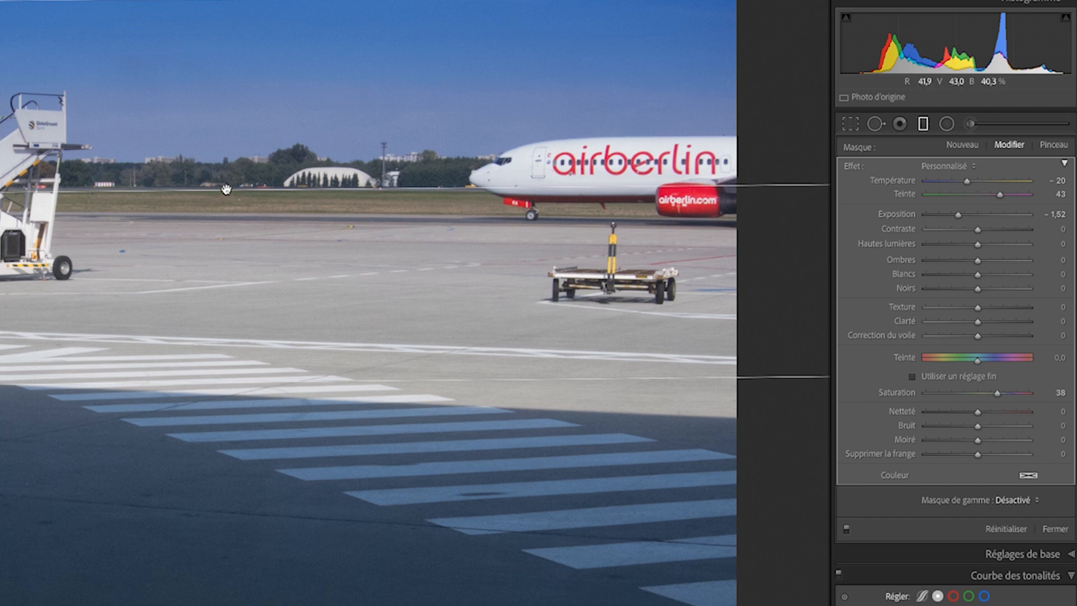
# - Scale the graduated filter's overall effect from its pin to temperature −21, exposure −1,59 and saturation 40, and delete the filter
pyautogui.moveTo(225, 190)
pyautogui.press('alt')
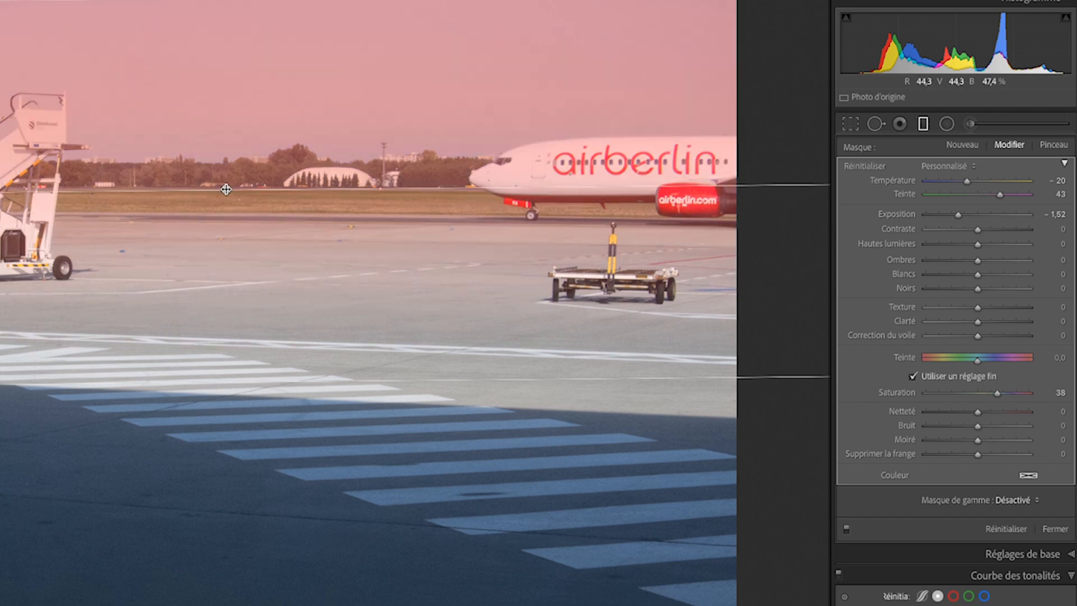
pyautogui.keyDown('alt'); pyautogui.click(226, 190); pyautogui.keyUp('alt')
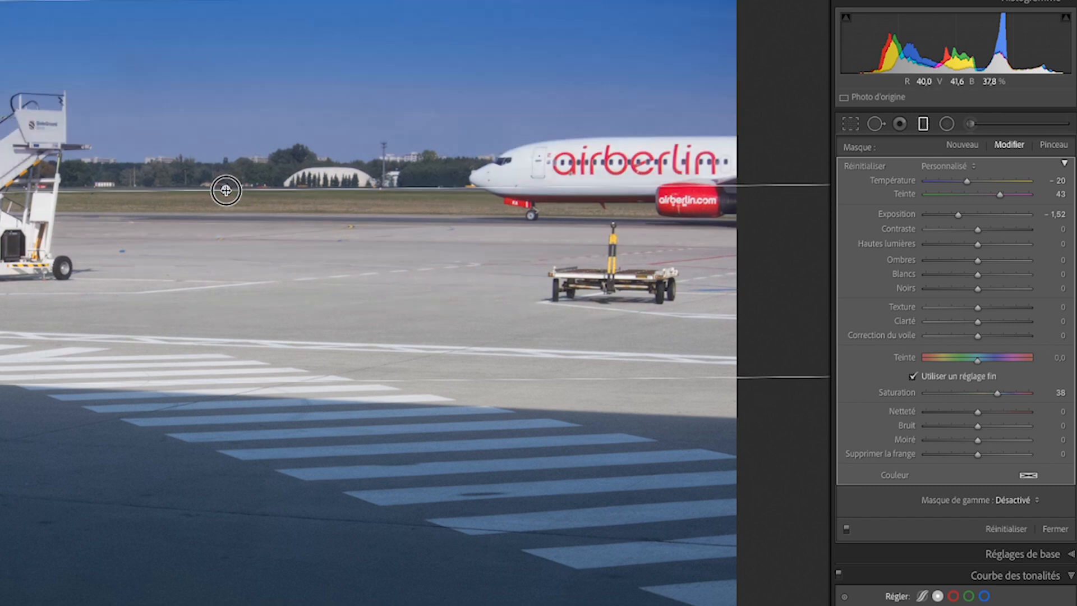
pyautogui.moveTo(226, 190)
pyautogui.mouseDown()
pyautogui.moveTo(151, 190)
pyautogui.moveTo(302, 190)
pyautogui.moveTo(142, 190)
pyautogui.moveTo(362, 193)
pyautogui.moveTo(10, 200)
pyautogui.moveTo(382, 204)
pyautogui.moveTo(125, 204)
pyautogui.moveTo(229, 203)
pyautogui.mouseUp()
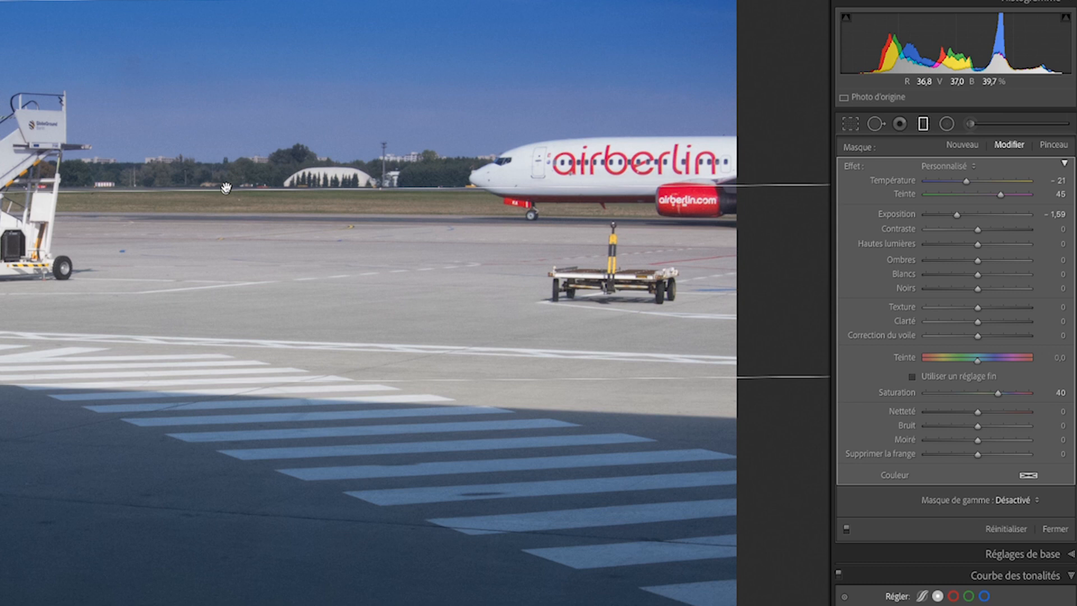
pyautogui.press('Delete')
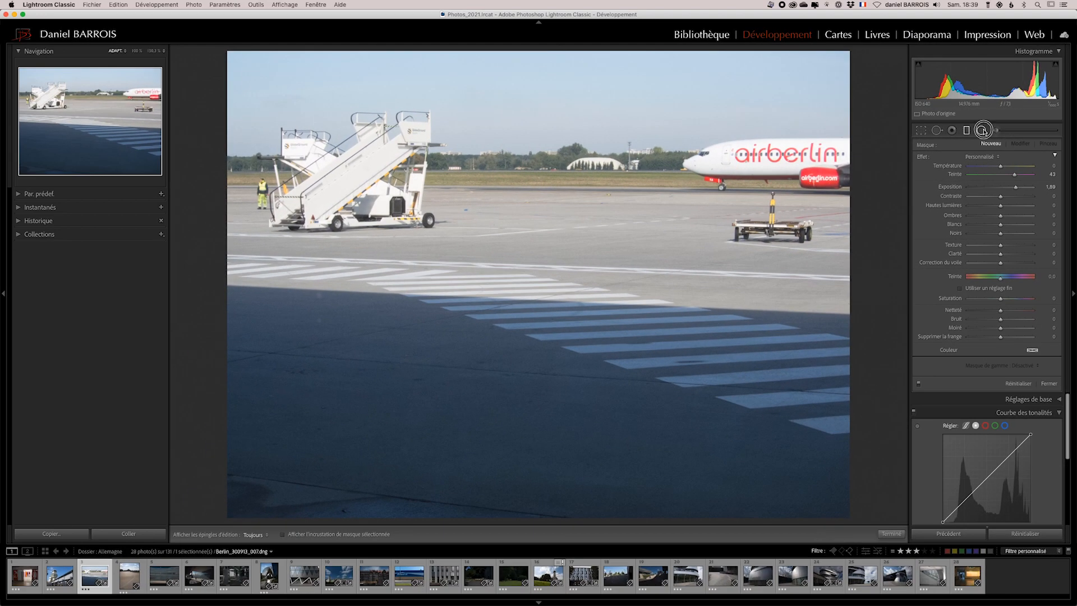
# - Add an inverted radial filter around the boarding stairs with reduced exposure and a cooler temperature, and delete the filter
pyautogui.click(976, 129)
pyautogui.moveTo(316, 168); pyautogui.dragTo(476, 266)
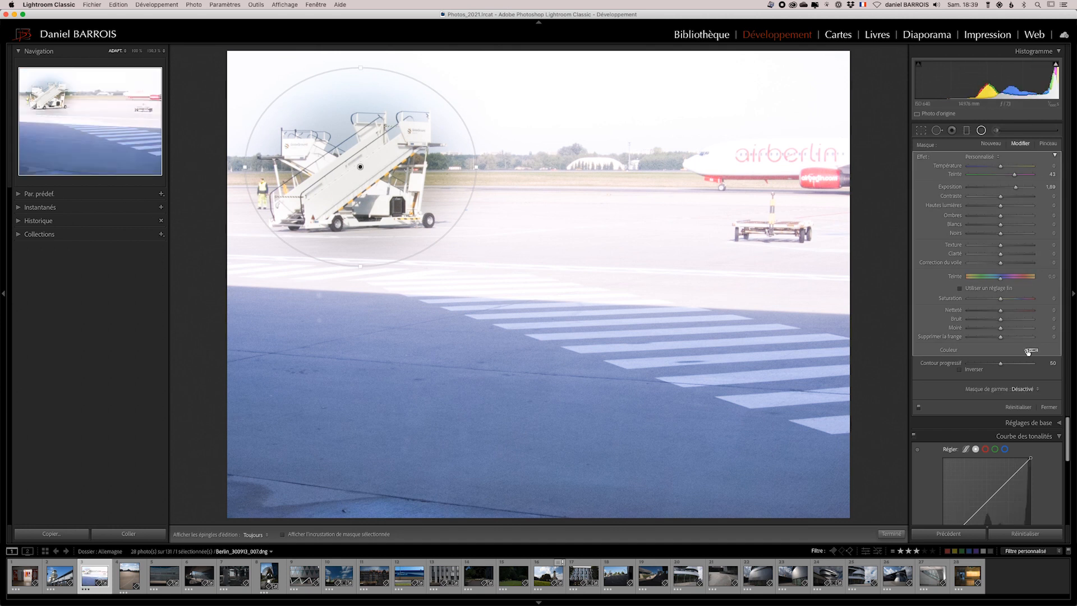
pyautogui.click(960, 369)
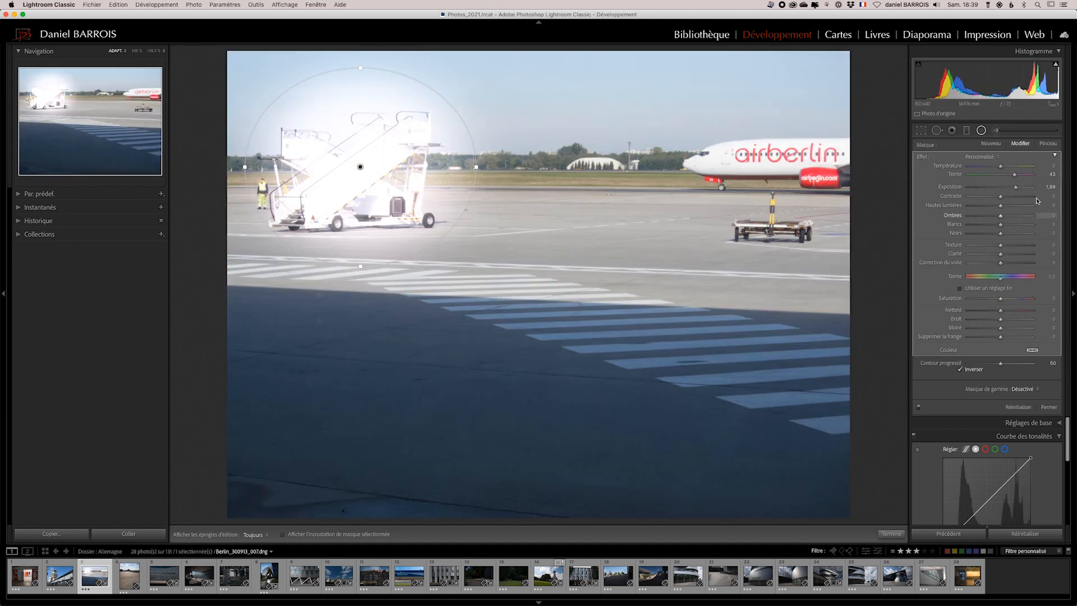
pyautogui.moveTo(1015, 187); pyautogui.dragTo(982, 166)
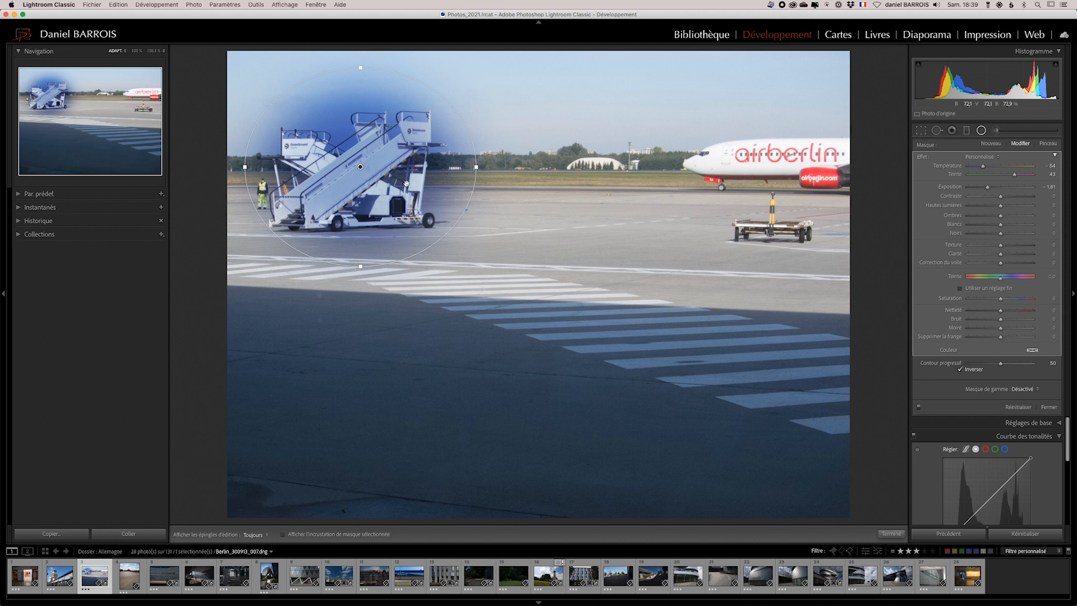
pyautogui.moveTo(360, 167)
pyautogui.mouseDown()
pyautogui.moveTo(420, 167)
pyautogui.moveTo(313, 167)
pyautogui.moveTo(402, 171)
pyautogui.moveTo(360, 168)
pyautogui.mouseUp()
pyautogui.press('Delete')
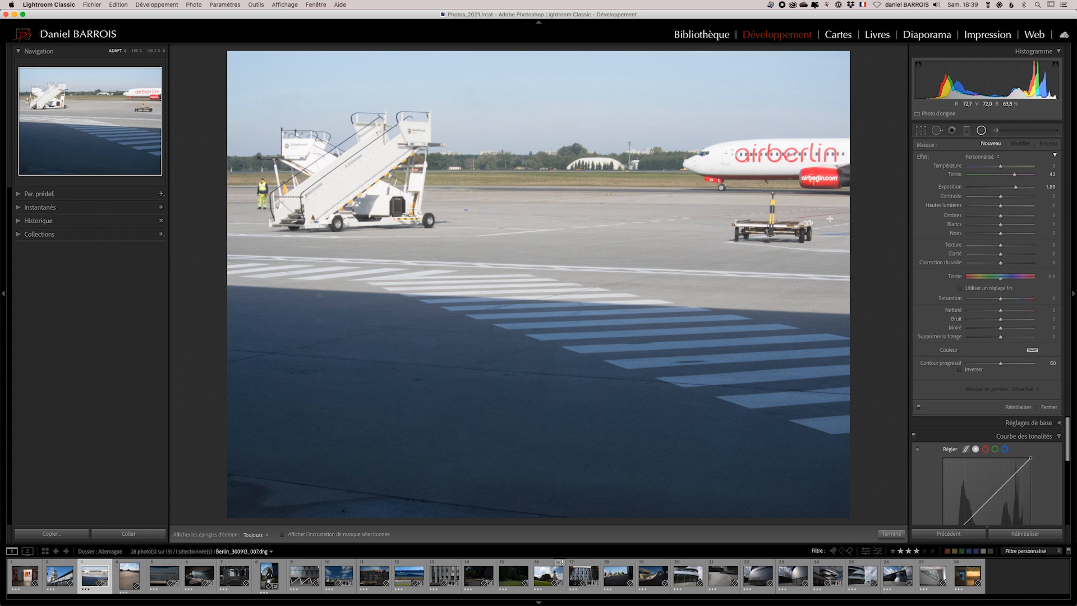
# - Paint over the sky with the adjustment brush at an exposure of about −1,5, using automatic masking
pyautogui.click(995, 131)
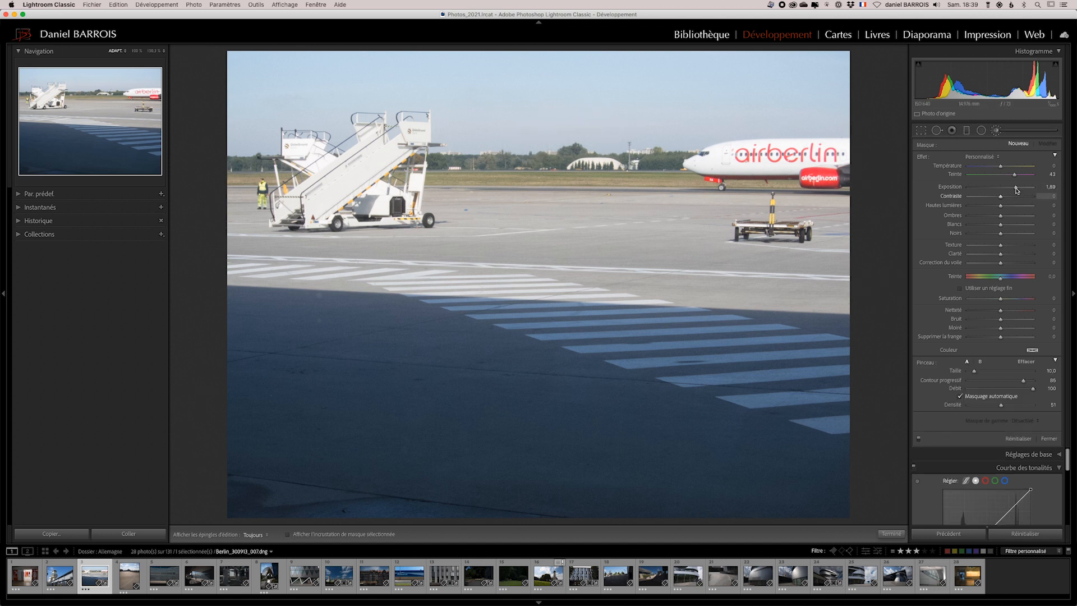
pyautogui.moveTo(1016, 189); pyautogui.dragTo(988, 188)
pyautogui.moveTo(255, 72)
pyautogui.mouseDown()
pyautogui.moveTo(661, 60)
pyautogui.moveTo(870, 67)
pyautogui.moveTo(266, 73)
pyautogui.moveTo(852, 90)
pyautogui.moveTo(306, 103)
pyautogui.moveTo(841, 120)
pyautogui.moveTo(847, 131)
pyautogui.moveTo(241, 115)
pyautogui.moveTo(235, 79)
pyautogui.mouseUp()
pyautogui.press('h')
# - Erase part of the brushed exposure correction from the sky, and return to brush A
pyautogui.press('alt')
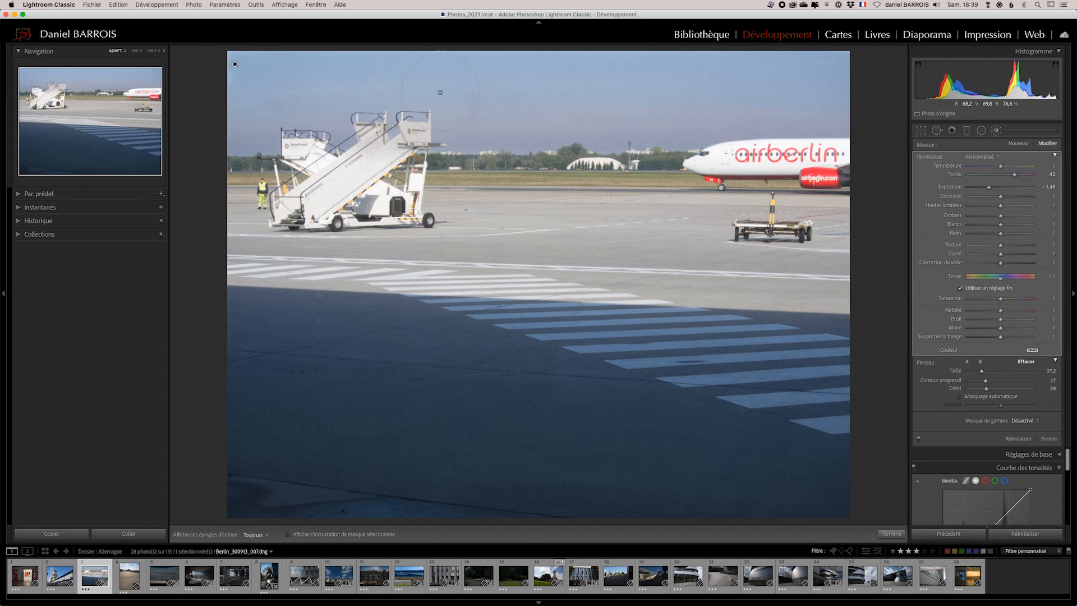
pyautogui.moveTo(279, 88)
pyautogui.mouseDown()
pyautogui.moveTo(769, 92)
pyautogui.moveTo(656, 84)
pyautogui.moveTo(767, 77)
pyautogui.moveTo(752, 122)
pyautogui.moveTo(587, 63)
pyautogui.moveTo(133, 68)
pyautogui.moveTo(760, 72)
pyautogui.moveTo(739, 94)
pyautogui.mouseUp()
pyautogui.moveTo(830, 126)
pyautogui.mouseDown()
pyautogui.moveTo(488, 121)
pyautogui.moveTo(210, 143)
pyautogui.mouseUp()
pyautogui.moveTo(572, 136)
pyautogui.mouseDown()
pyautogui.moveTo(796, 148)
pyautogui.moveTo(742, 160)
pyautogui.mouseUp()
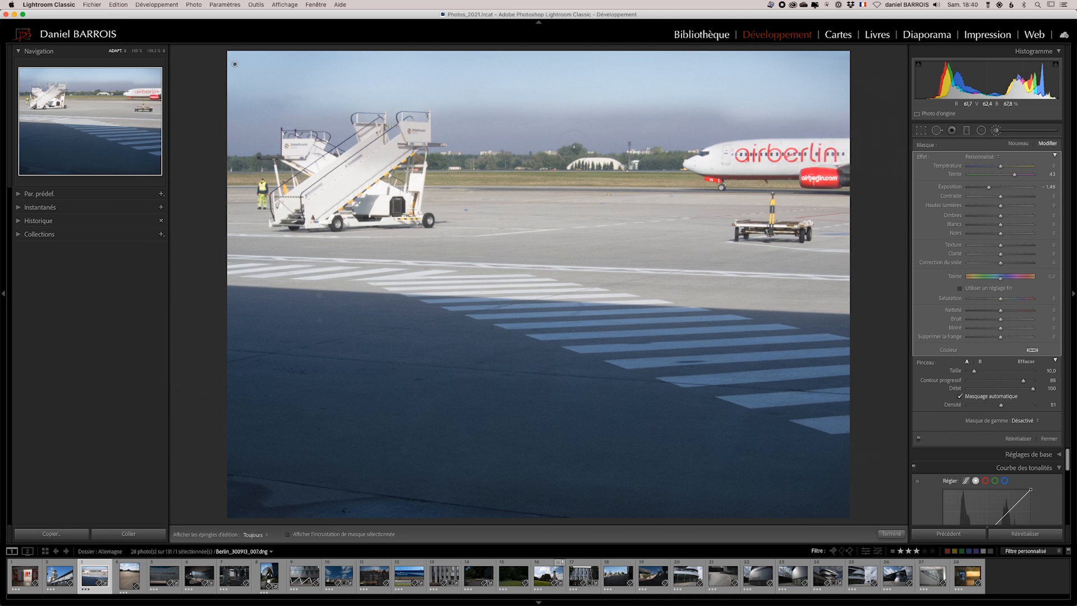
pyautogui.moveTo(541, 123)
pyautogui.mouseDown()
pyautogui.moveTo(370, 74)
pyautogui.moveTo(298, 73)
pyautogui.moveTo(888, 75)
pyautogui.moveTo(337, 96)
pyautogui.mouseUp()
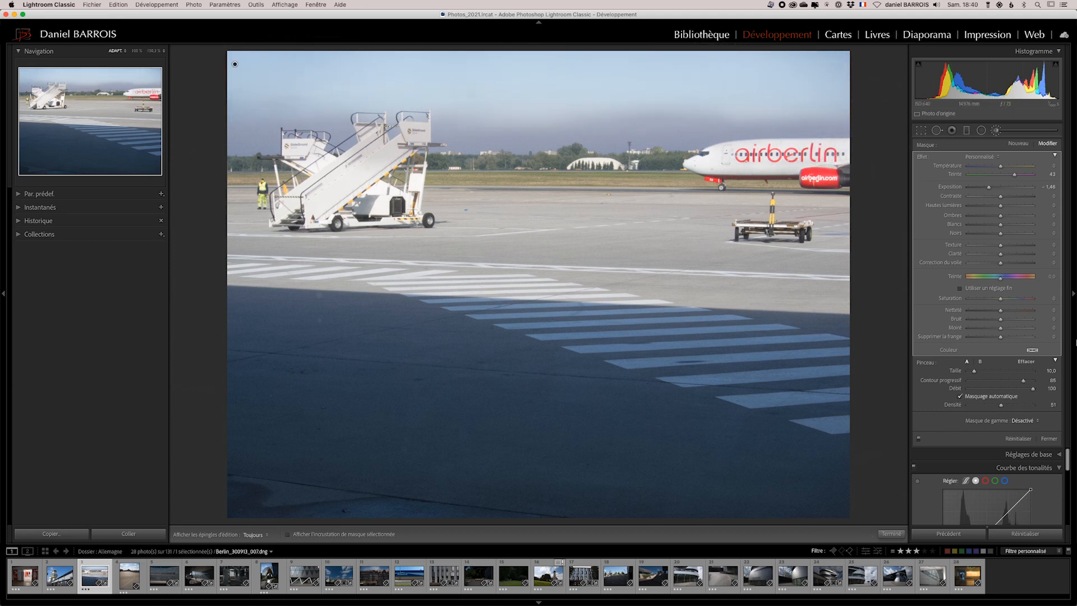
pyautogui.click(959, 288)
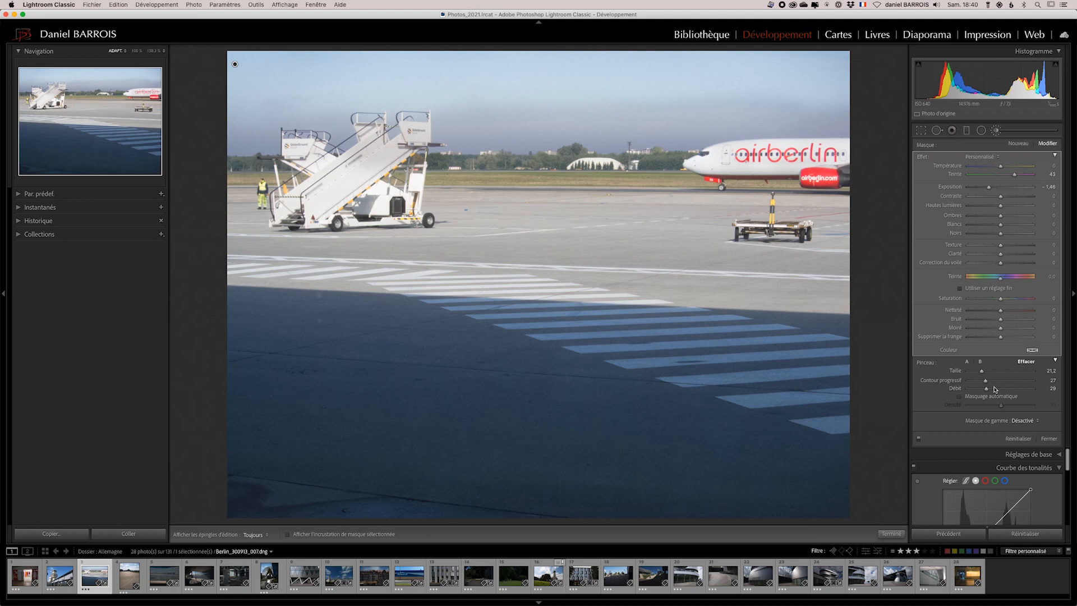
pyautogui.click(965, 362)
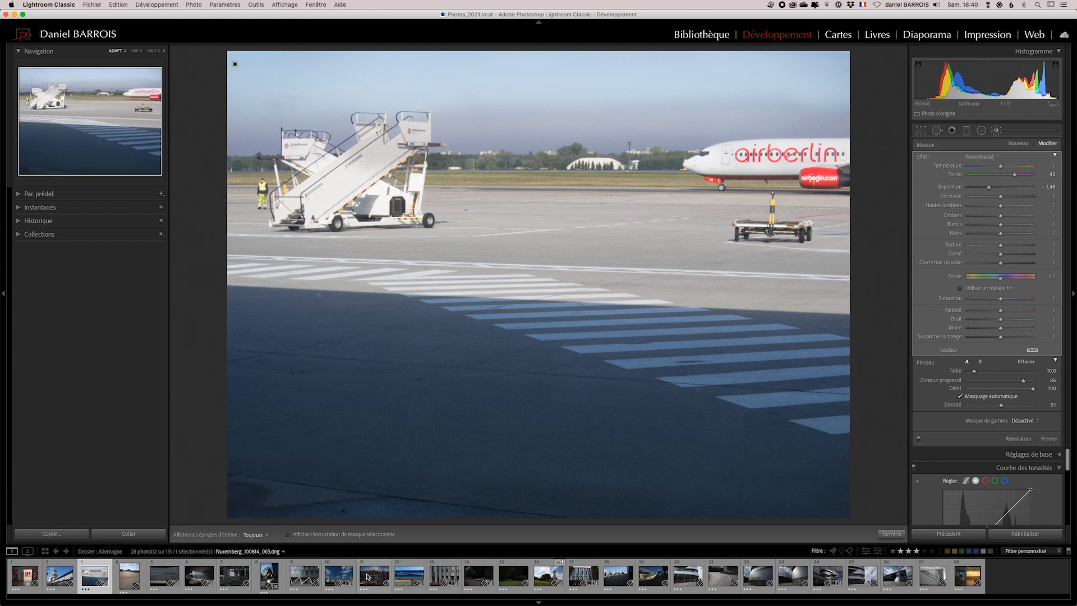
# - Open the photo of the blue Brunswick wall, collapse the brush effect sliders to a single amount, and show the Detail settings
pyautogui.click(416, 577)
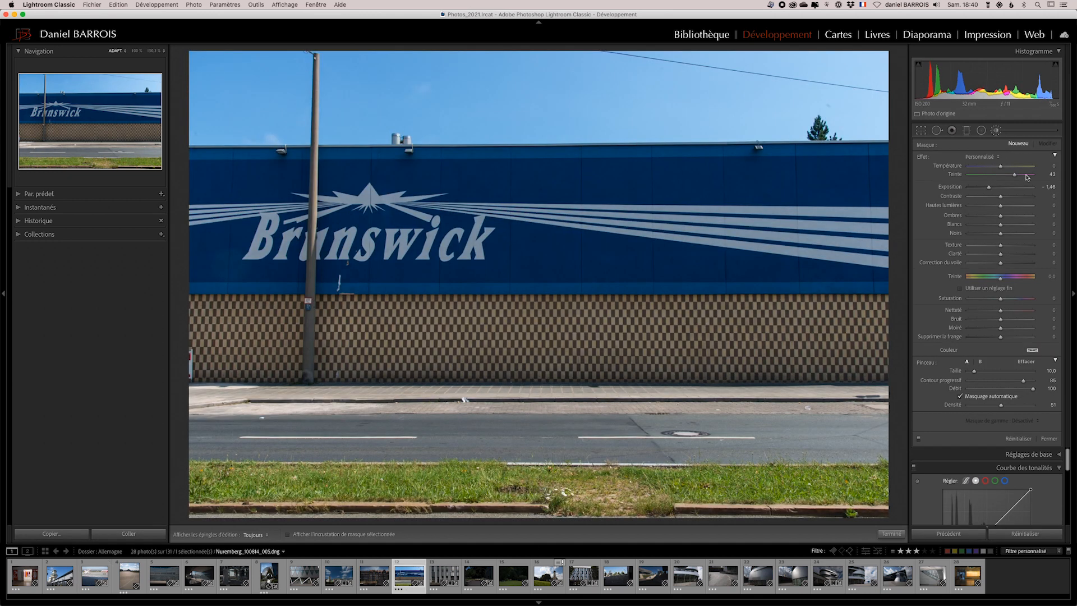
pyautogui.click(1055, 156)
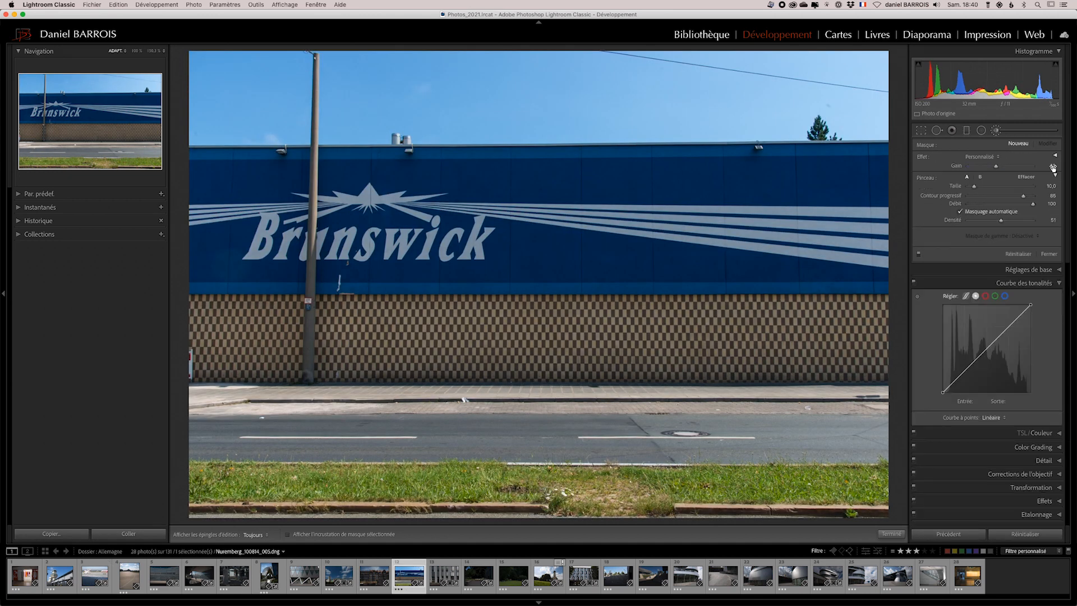
pyautogui.click(1043, 461)
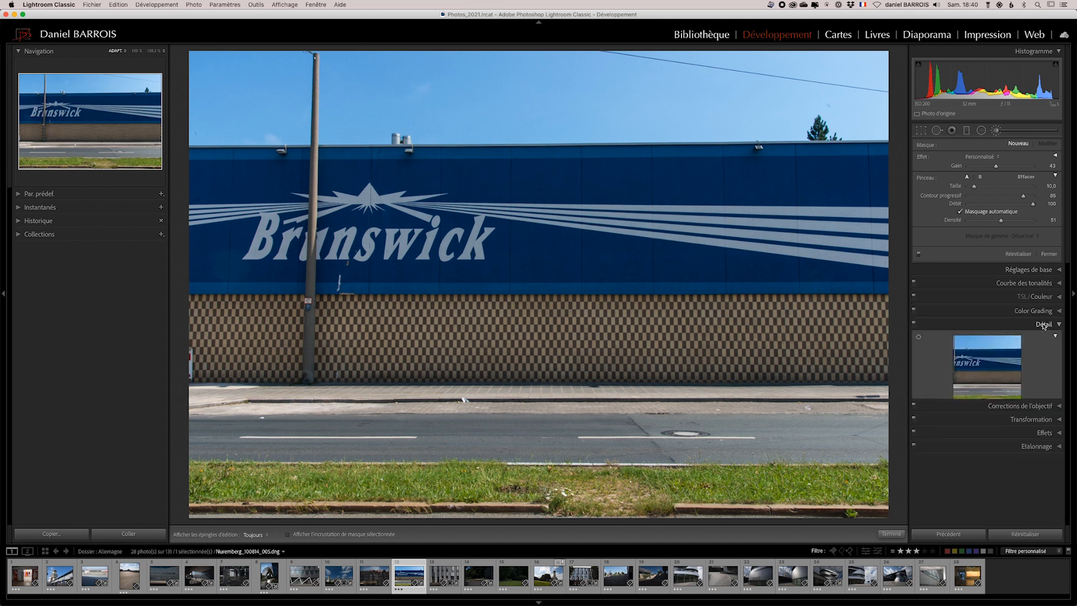
pyautogui.scroll(-3, 966, 413)
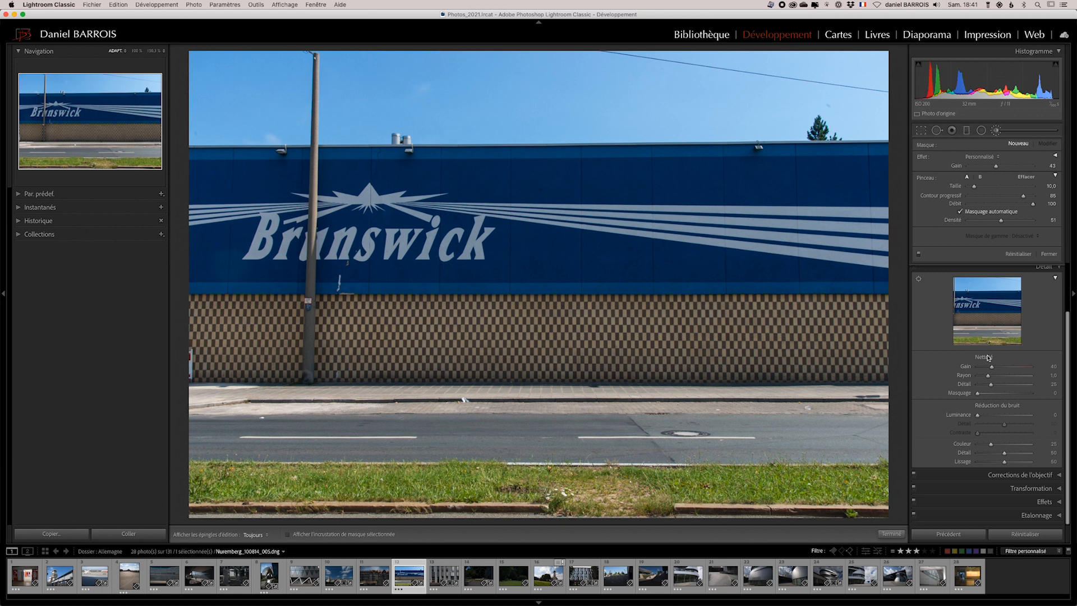
# - Set the photo's sharpening to amount 150, radius 2,0 and detail 100, using the greyscale preview
pyautogui.moveTo(991, 368)
pyautogui.mouseDown()
pyautogui.moveTo(1018, 368)
pyautogui.moveTo(989, 378)
pyautogui.mouseUp()
pyautogui.moveTo(1016, 369); pyautogui.dragTo(1031, 367)
pyautogui.keyDown('alt'); pyautogui.click(988, 376); pyautogui.keyUp('alt')
pyautogui.moveTo(988, 375); pyautogui.dragTo(1041, 374)
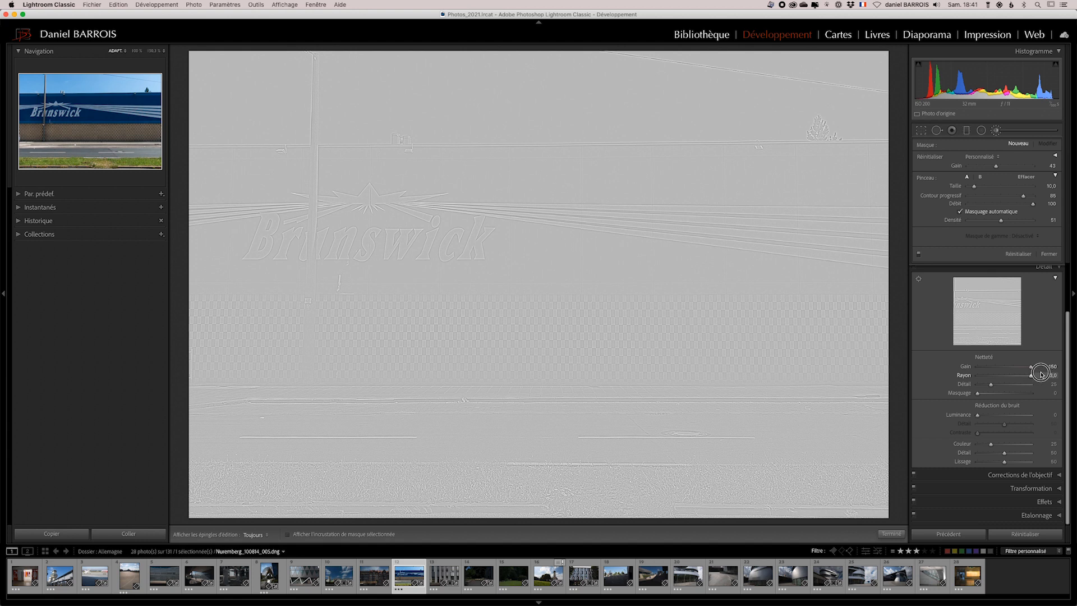
pyautogui.moveTo(1040, 375); pyautogui.dragTo(1010, 378)
pyautogui.moveTo(1010, 377); pyautogui.dragTo(1039, 385)
pyautogui.keyDown('alt'); pyautogui.click(990, 385); pyautogui.keyUp('alt')
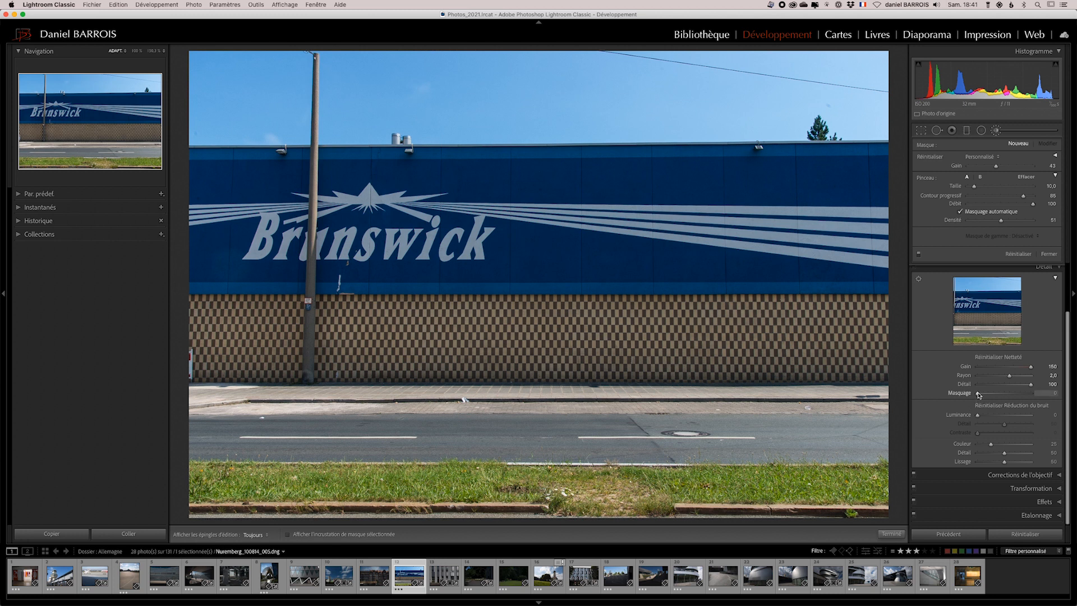
# - Set the sharpening masking to 49 while previewing the black-and-white mask over the whole photo
pyautogui.moveTo(977, 395); pyautogui.dragTo(978, 393)
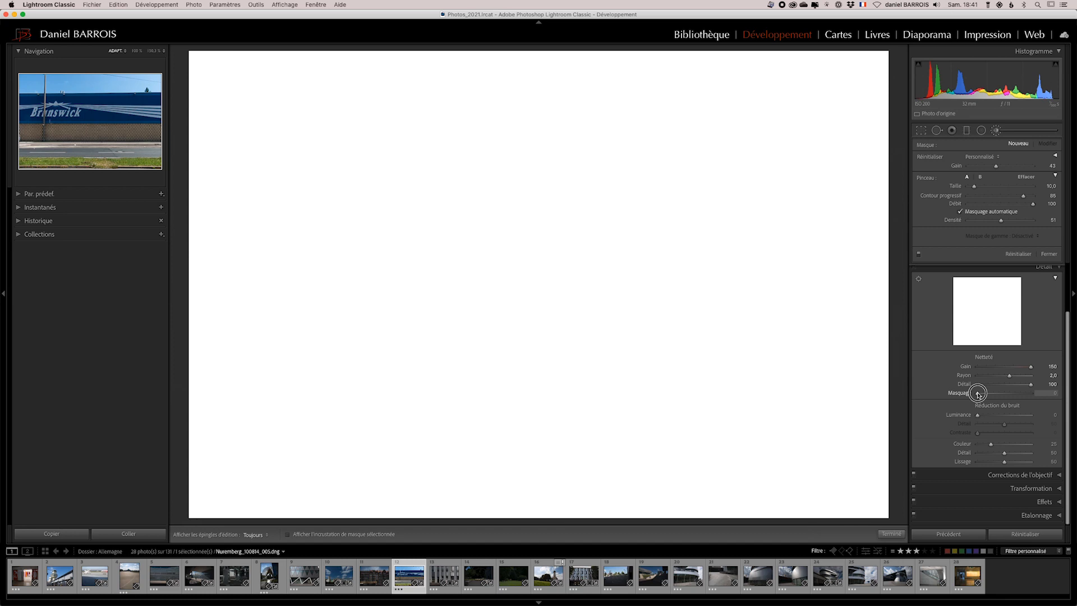
pyautogui.moveTo(978, 394); pyautogui.dragTo(981, 394)
pyautogui.moveTo(984, 394); pyautogui.dragTo(1003, 391)
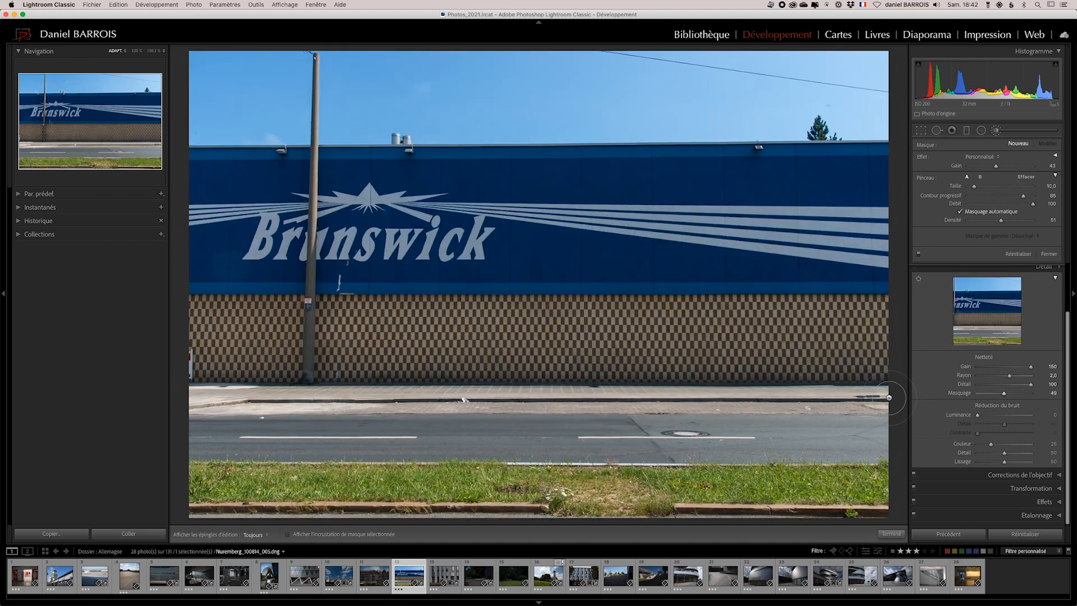
# - Leave the adjustment brush, compare the sharpening with masking at 0 on the enlarged letter K, and set masking to 51
pyautogui.press('k')
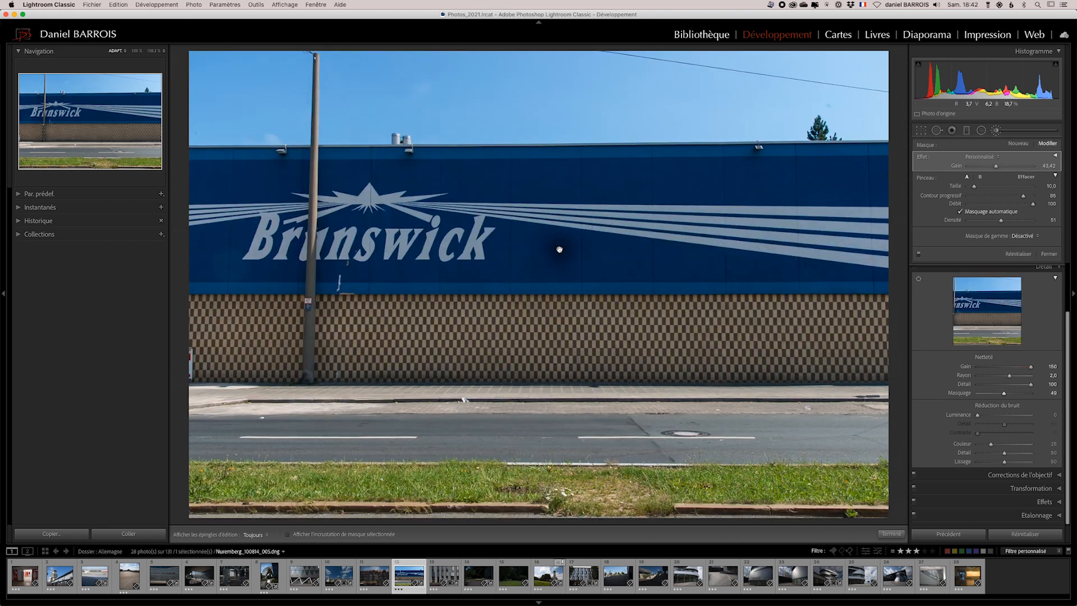
pyautogui.click(557, 247)
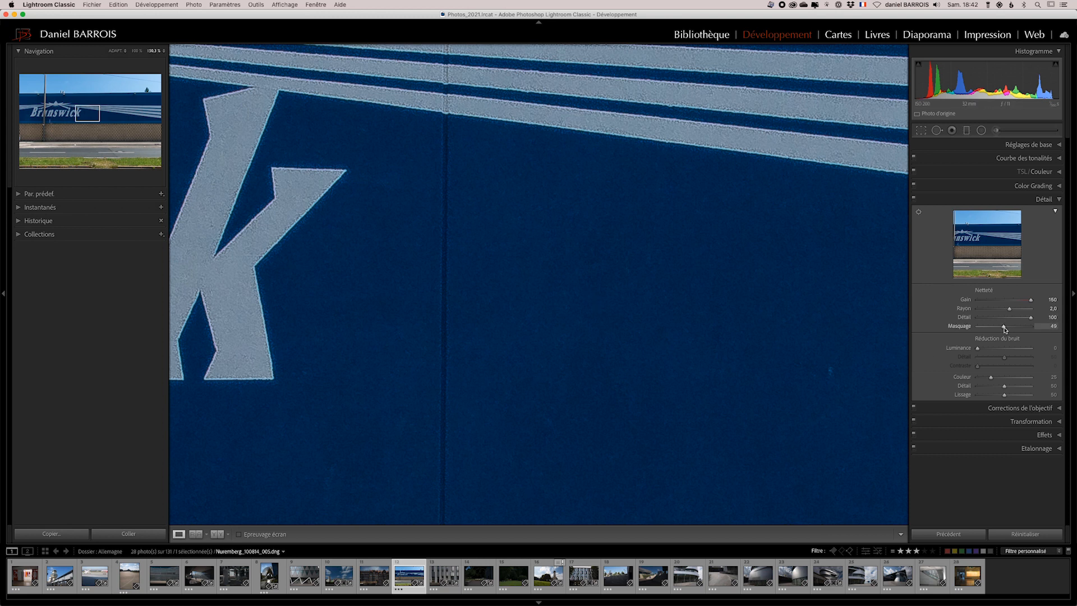
pyautogui.moveTo(1004, 328); pyautogui.dragTo(940, 331)
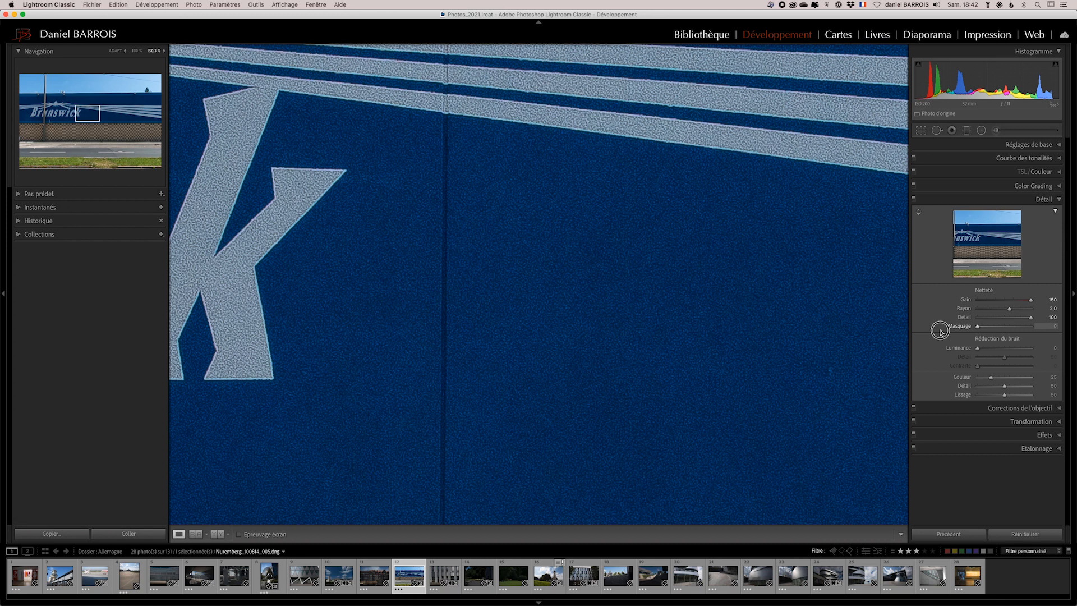
pyautogui.moveTo(939, 331); pyautogui.dragTo(1005, 330)
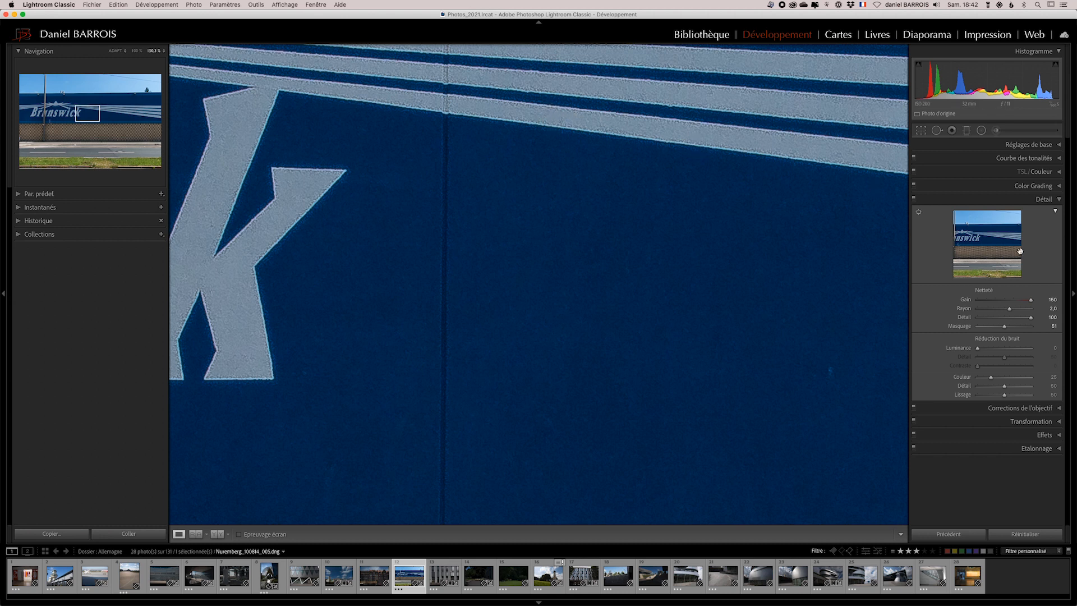
# - Compare sharpening amounts of 80 and 150 on the enlarged lettering, and set the masking to 98 using its mask preview
pyautogui.moveTo(1029, 300); pyautogui.dragTo(994, 300)
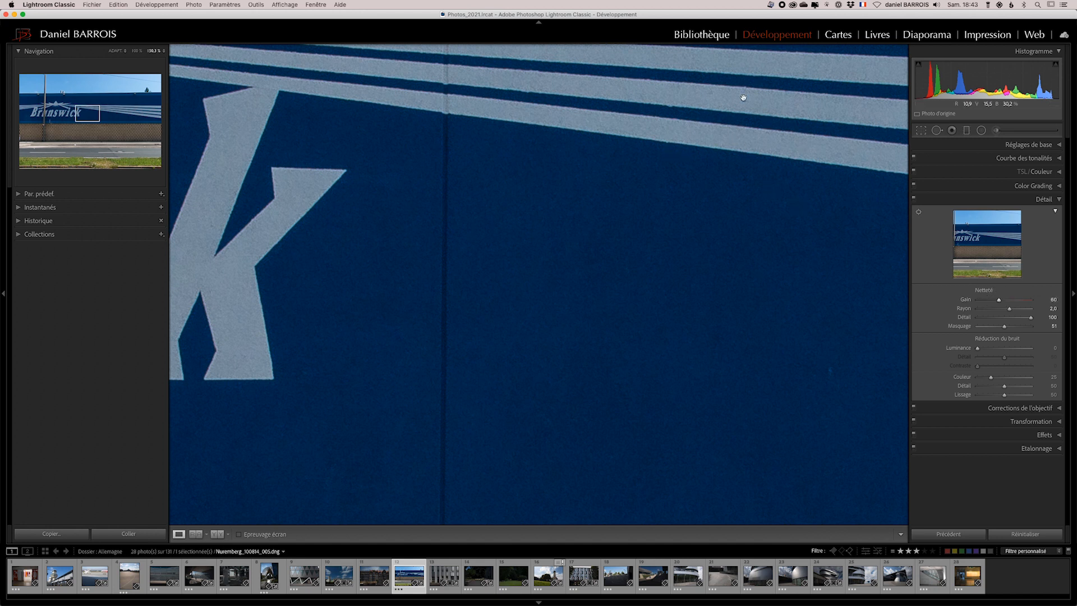
pyautogui.moveTo(998, 300); pyautogui.dragTo(1035, 329)
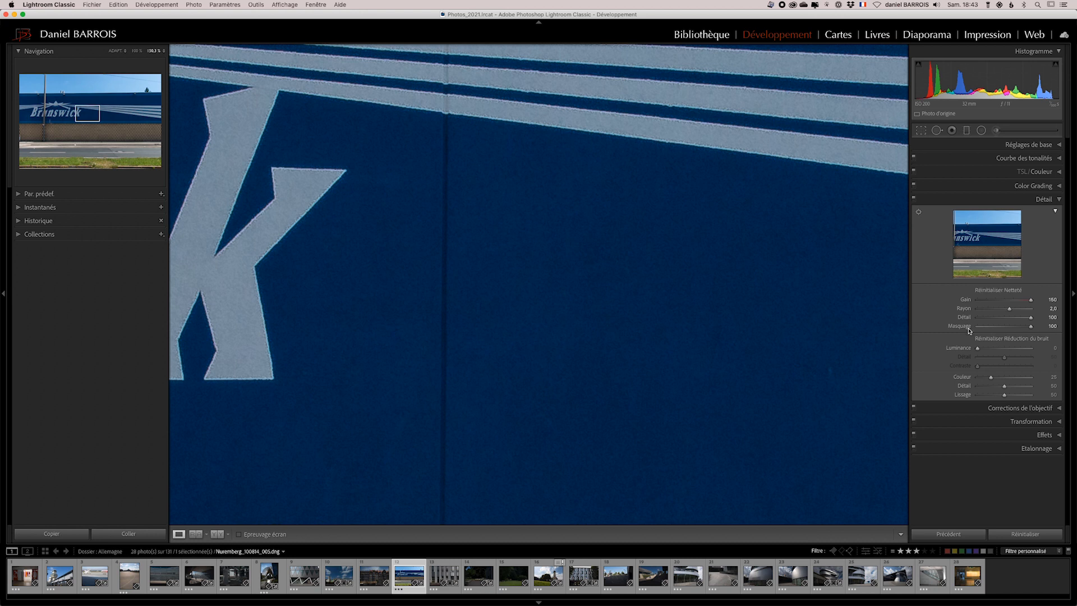
pyautogui.keyDown('alt'); pyautogui.click(1030, 327); pyautogui.keyUp('alt')
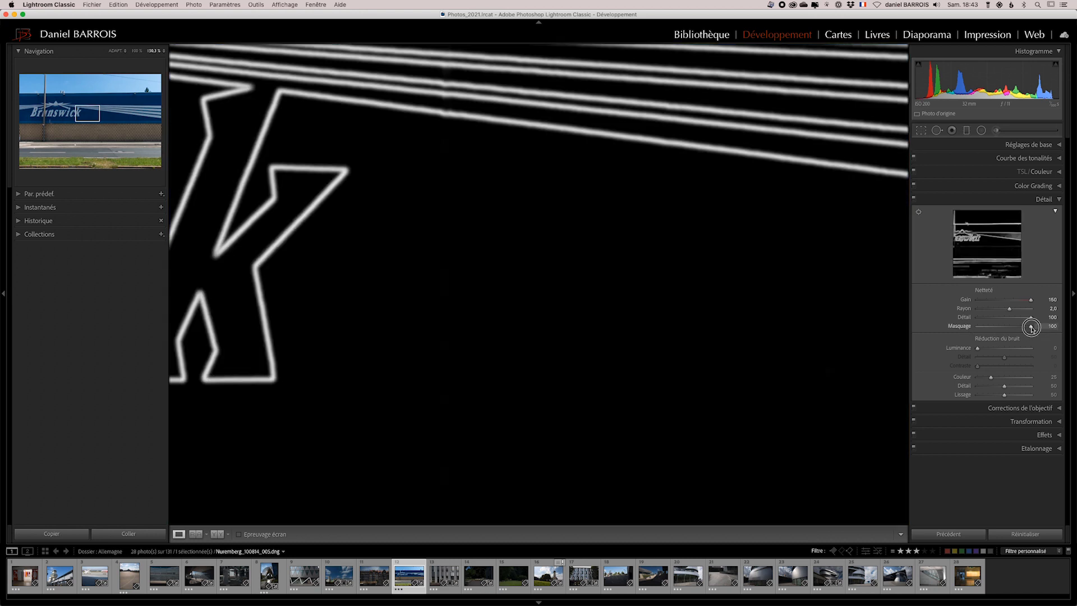
pyautogui.moveTo(1031, 328); pyautogui.dragTo(1030, 328)
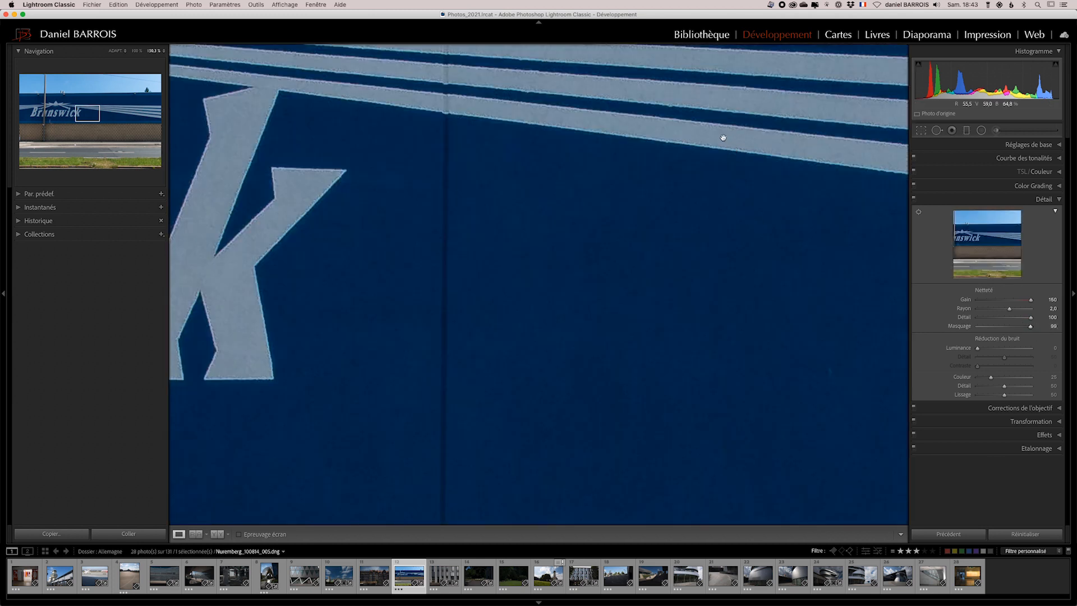
# - Lower the sharpening masking to 27, and refine it to 52 on the full photo using the black-and-white mask preview
pyautogui.press('alt')
pyautogui.moveTo(1031, 328); pyautogui.dragTo(991, 328)
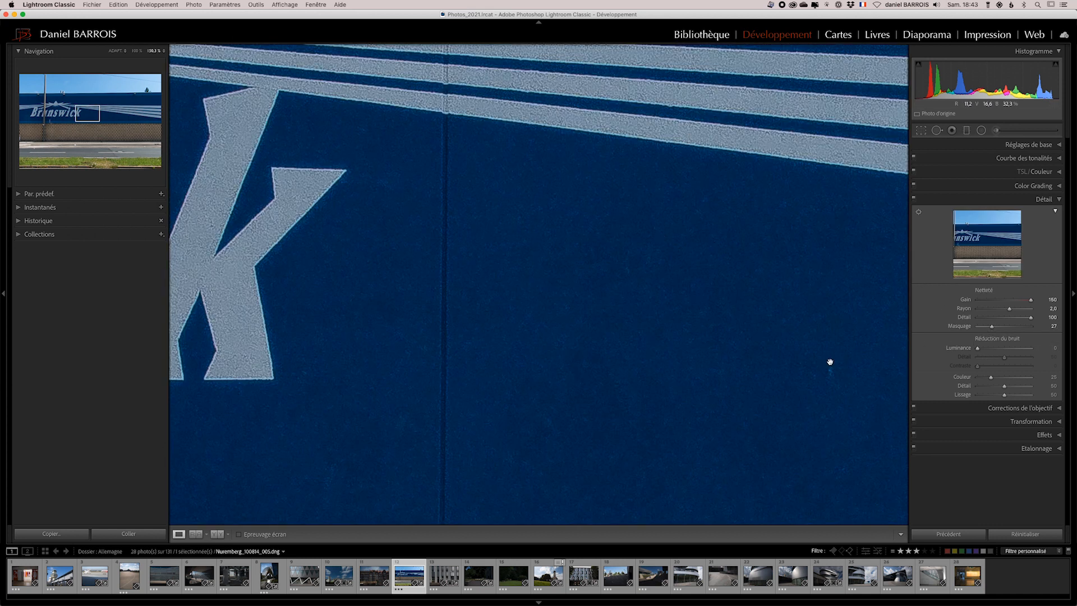
pyautogui.click(757, 334)
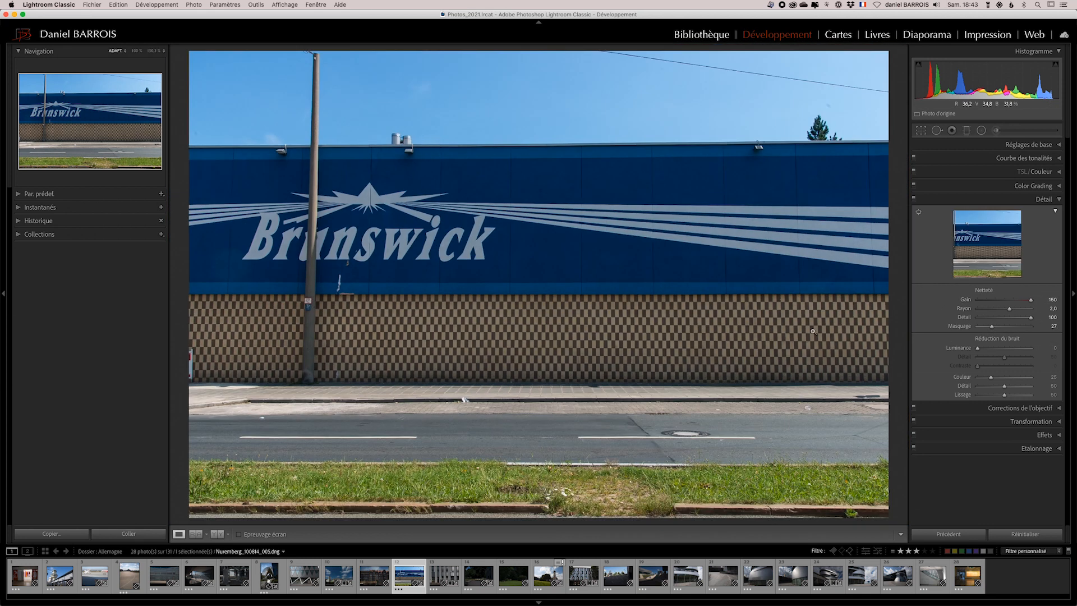
pyautogui.moveTo(992, 328); pyautogui.dragTo(998, 327)
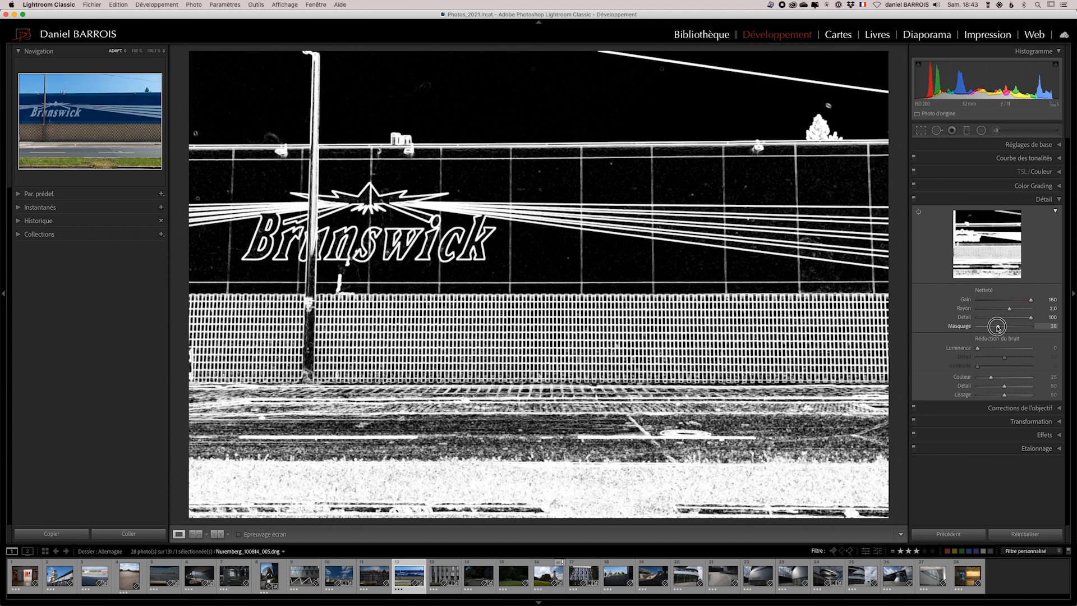
pyautogui.moveTo(997, 328); pyautogui.dragTo(1004, 328)
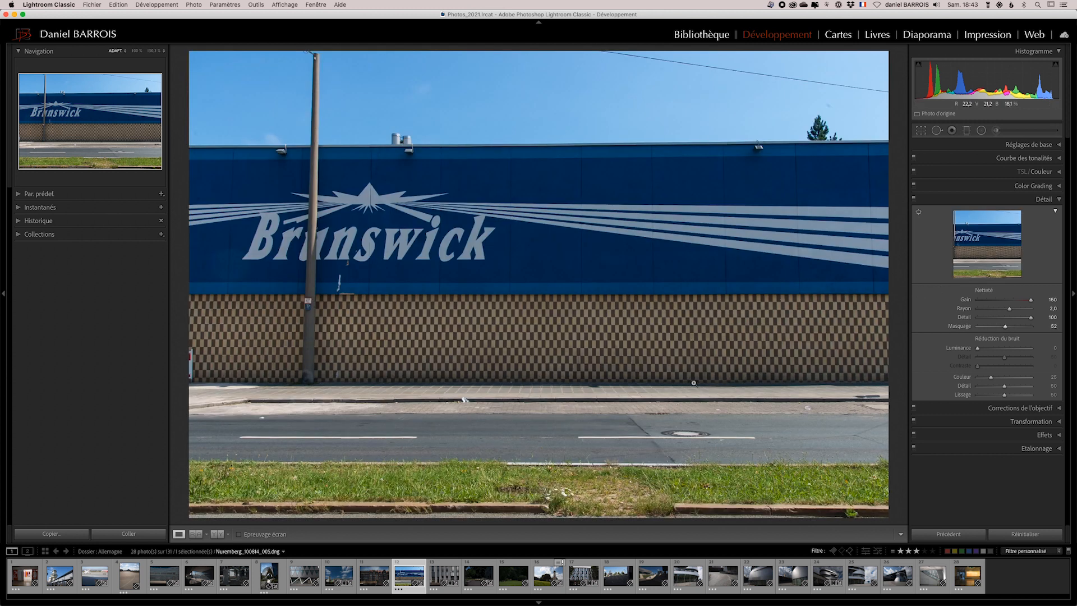